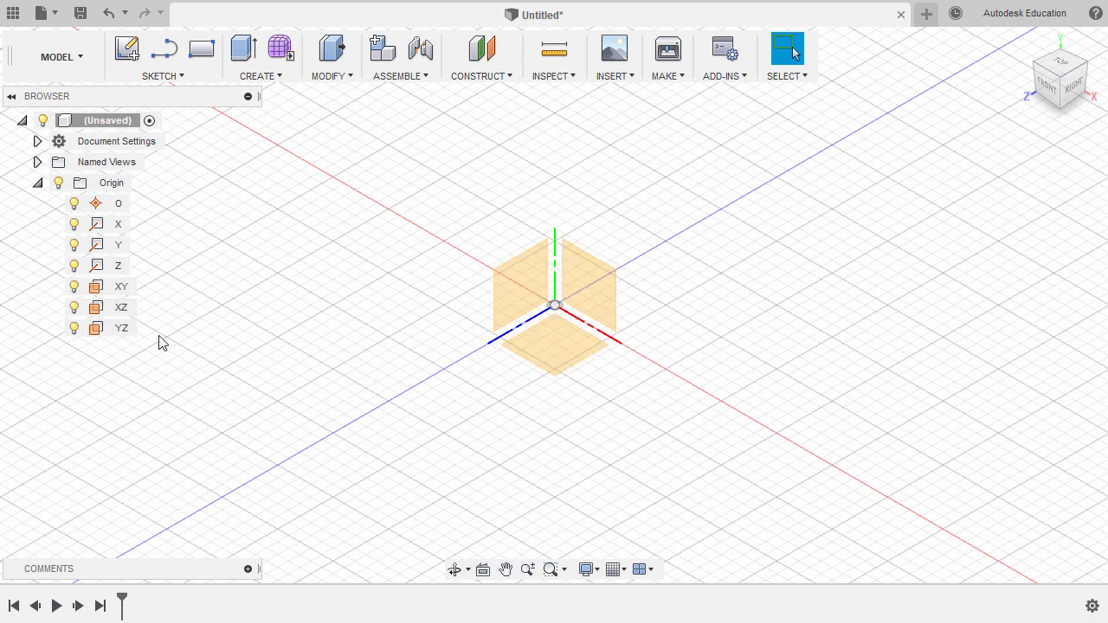
middle_drag(389, 319, 486, 324)
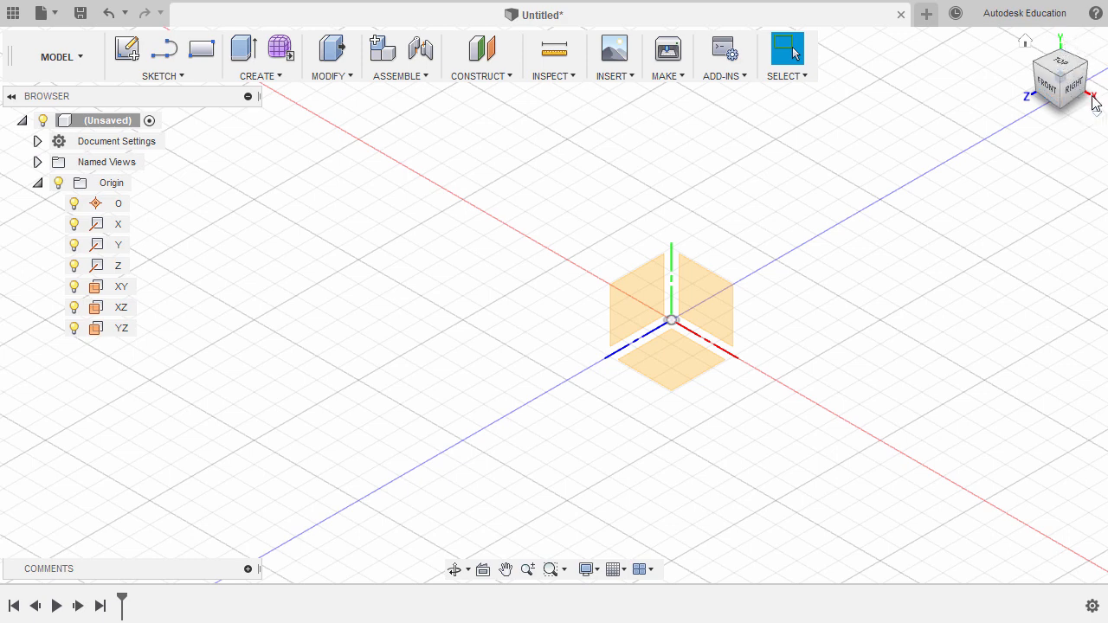
click(727, 314)
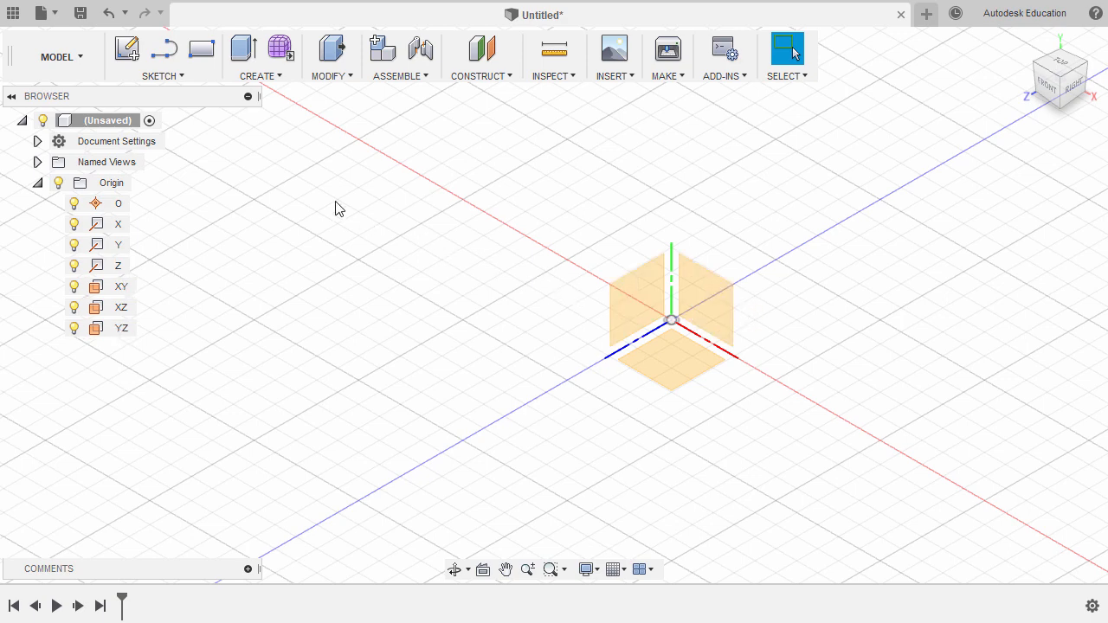
click(127, 50)
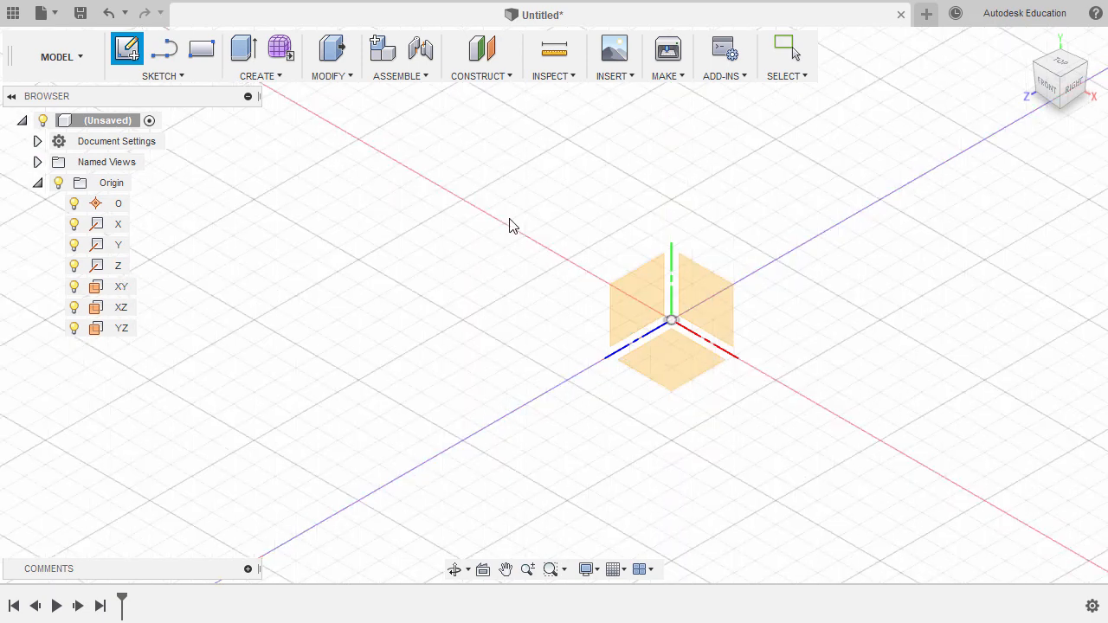
key(Escape)
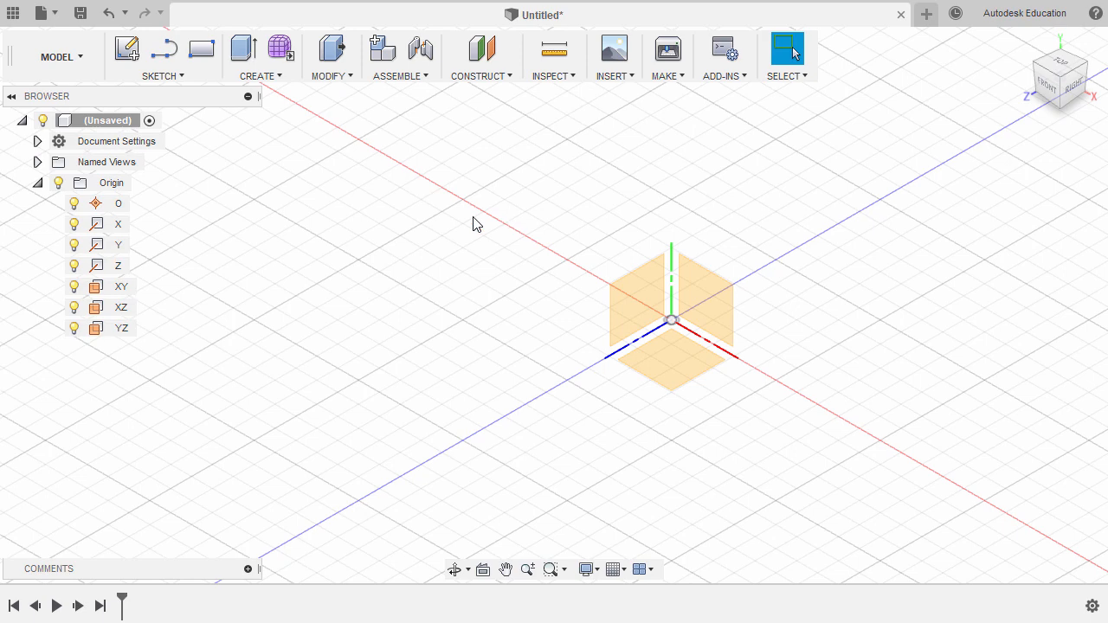
click(717, 299)
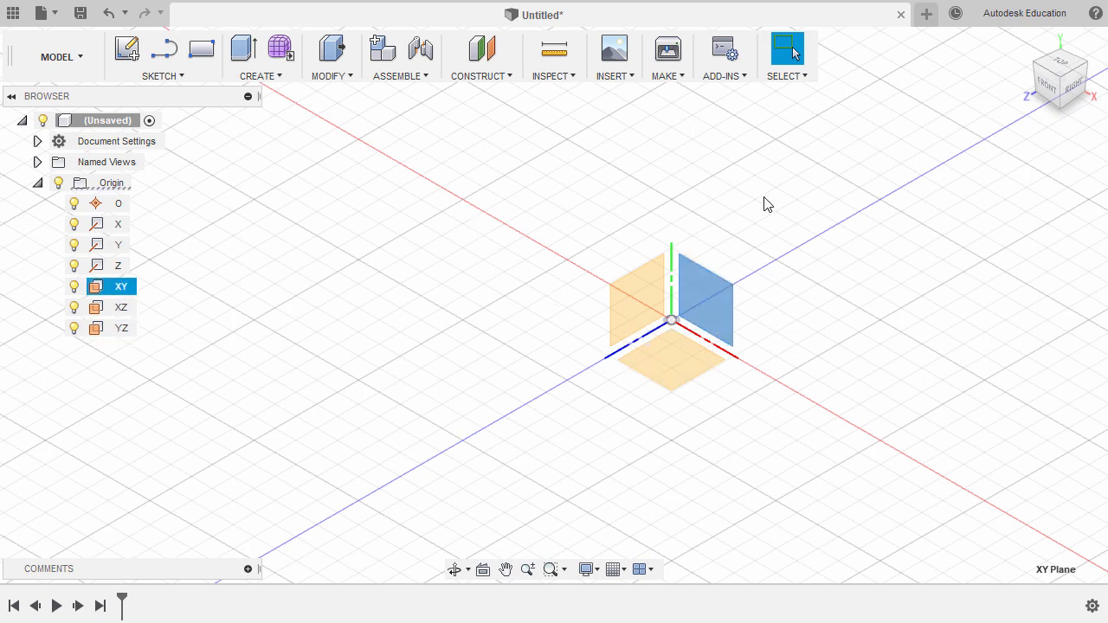
right_click(765, 204)
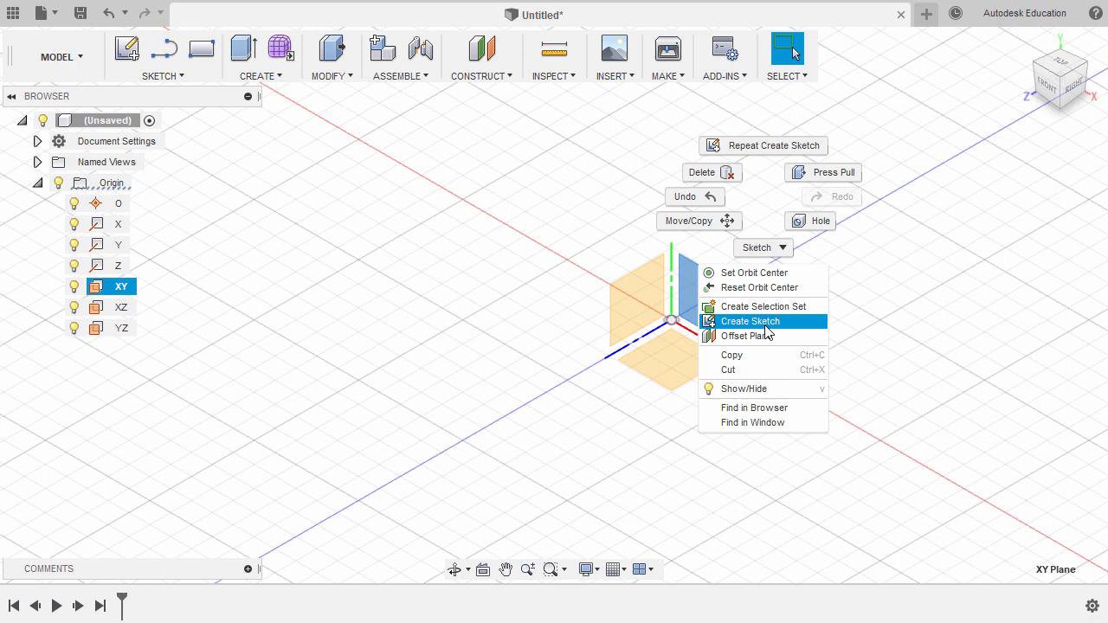
click(591, 227)
click(597, 227)
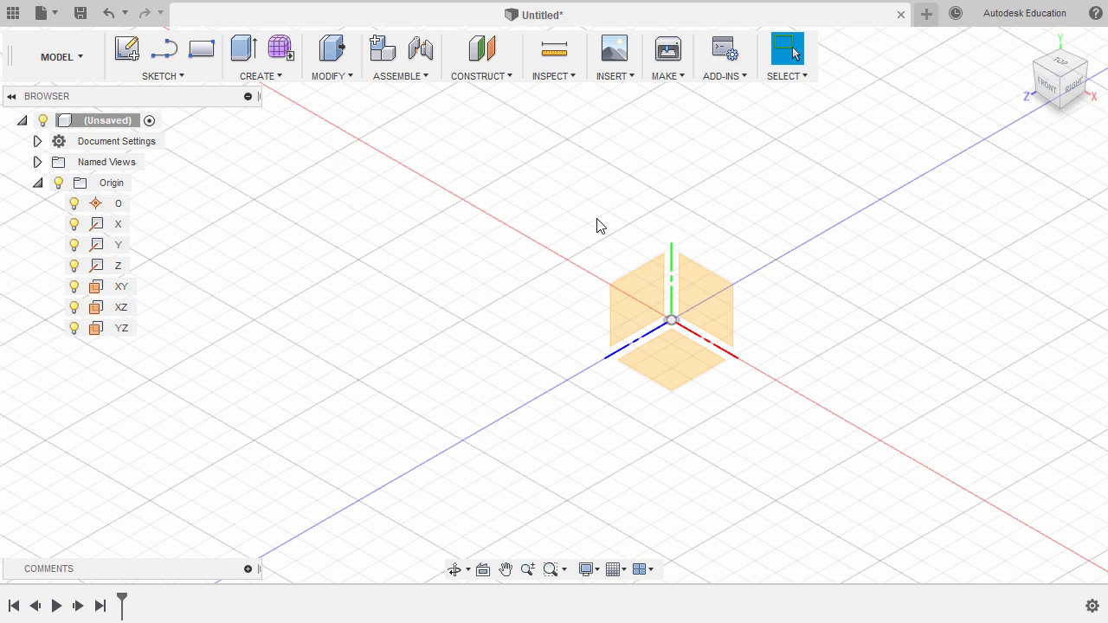
- Start a line sketch on the XY plane and consult the reference drawing fusion-360-monthly-challenge-2019-march.jpg for the profile's shape
key(l)
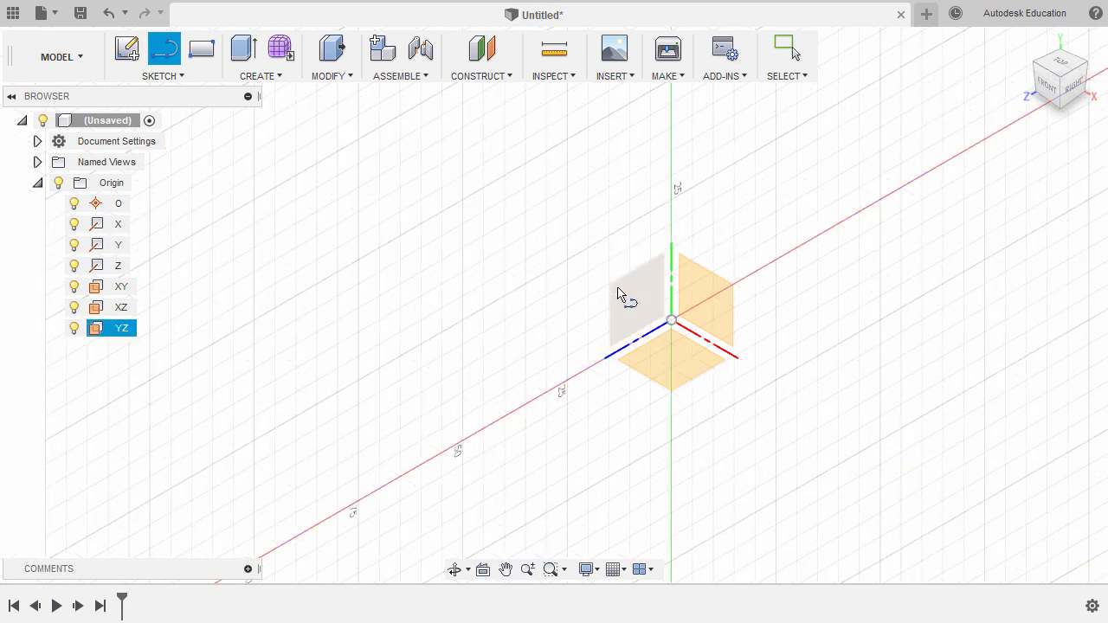
click(708, 308)
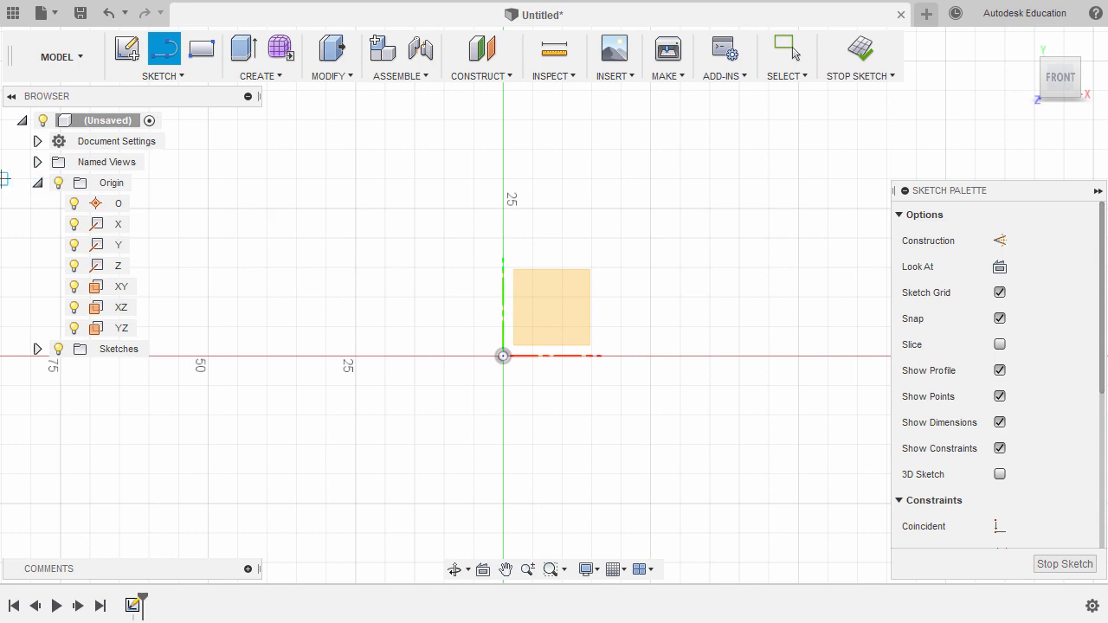
mouse_move(0, 117)
mouse_down()
mouse_move(372, 99)
mouse_move(709, 58)
mouse_up()
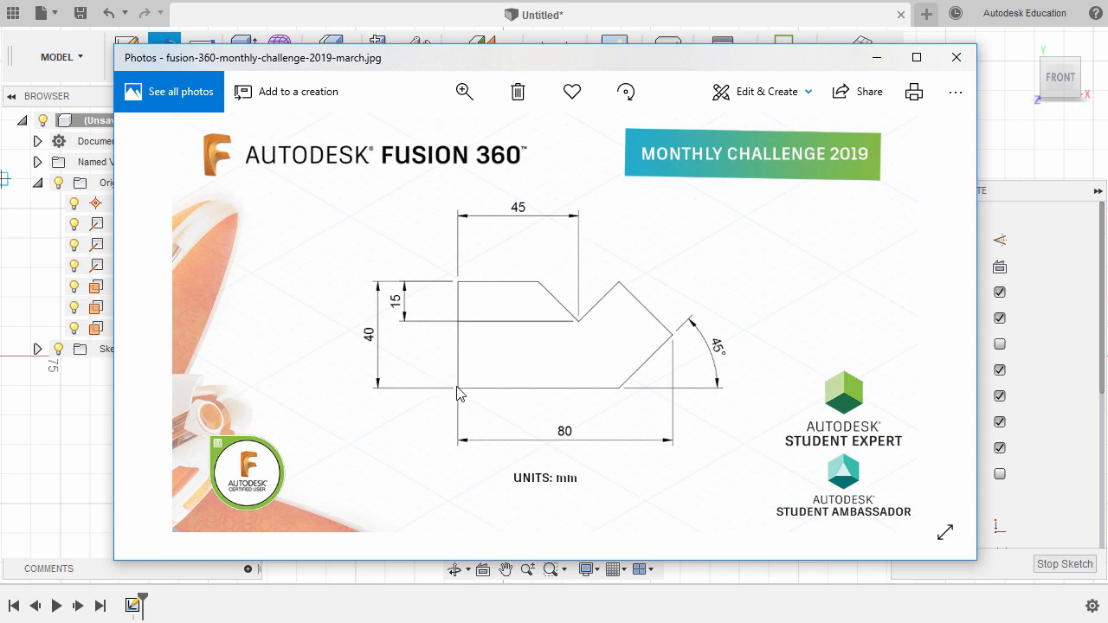
click(389, 36)
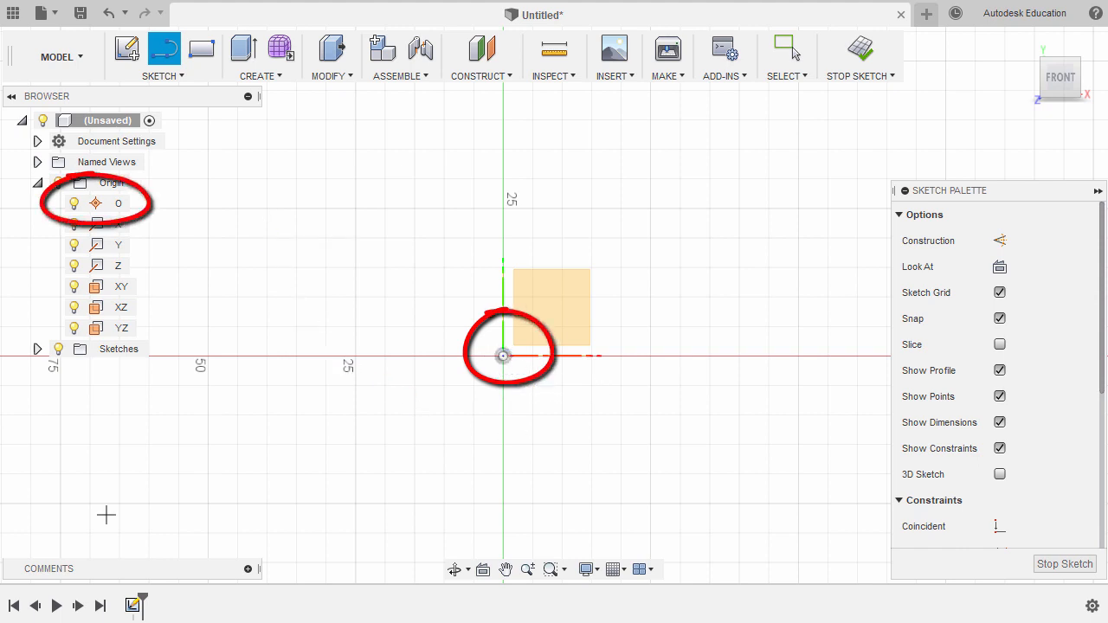
key(alt+Tab)
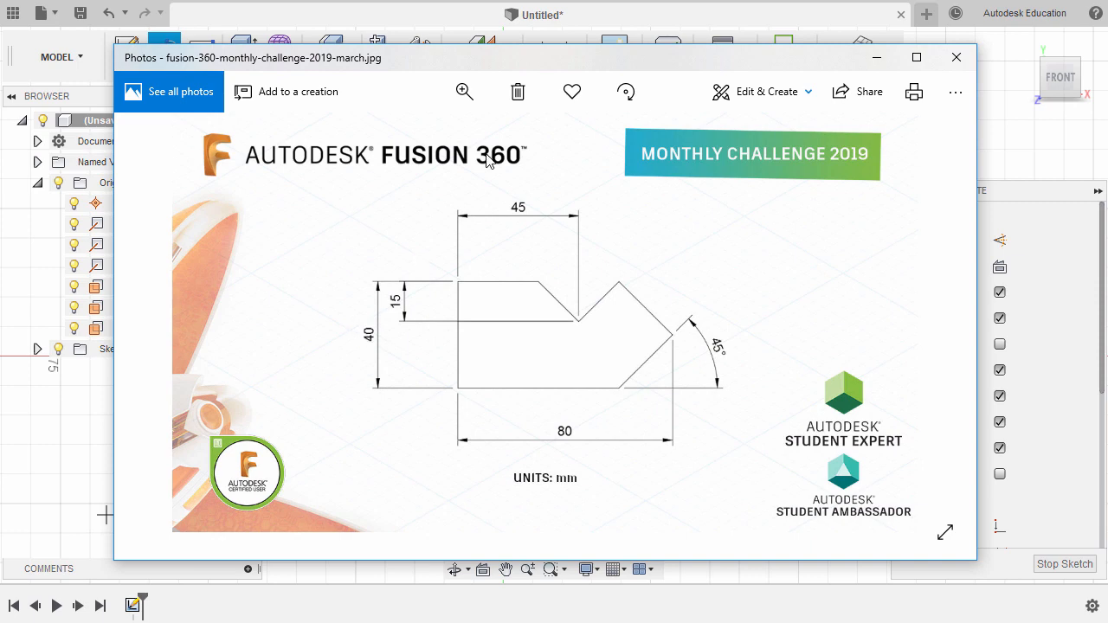
click(632, 3)
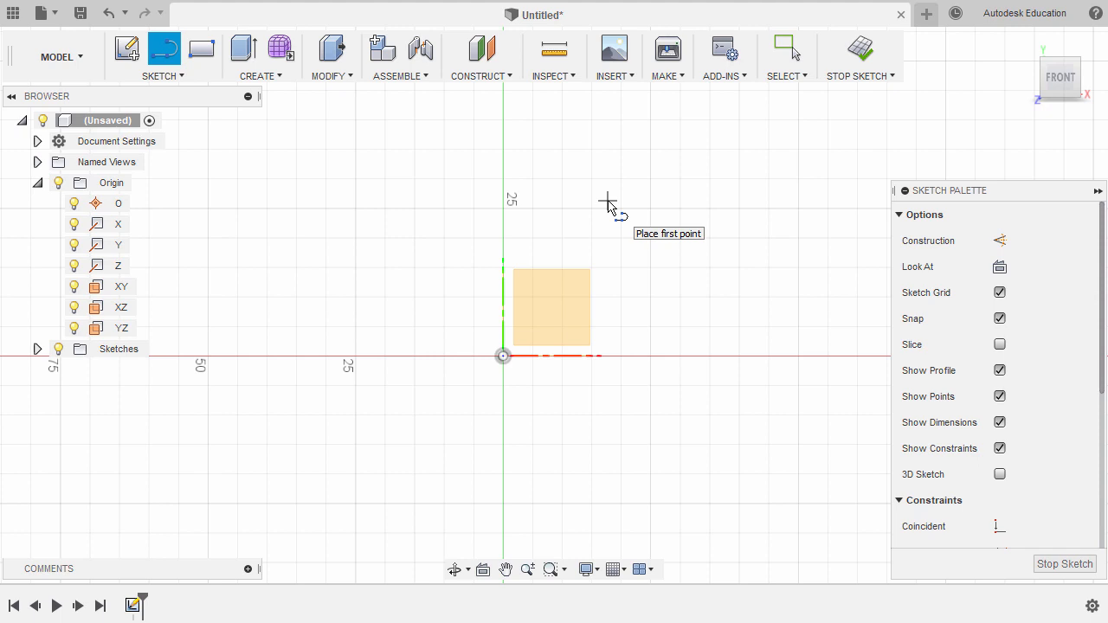
- Draw a 40 mm vertical line upward from the origin
click(504, 357)
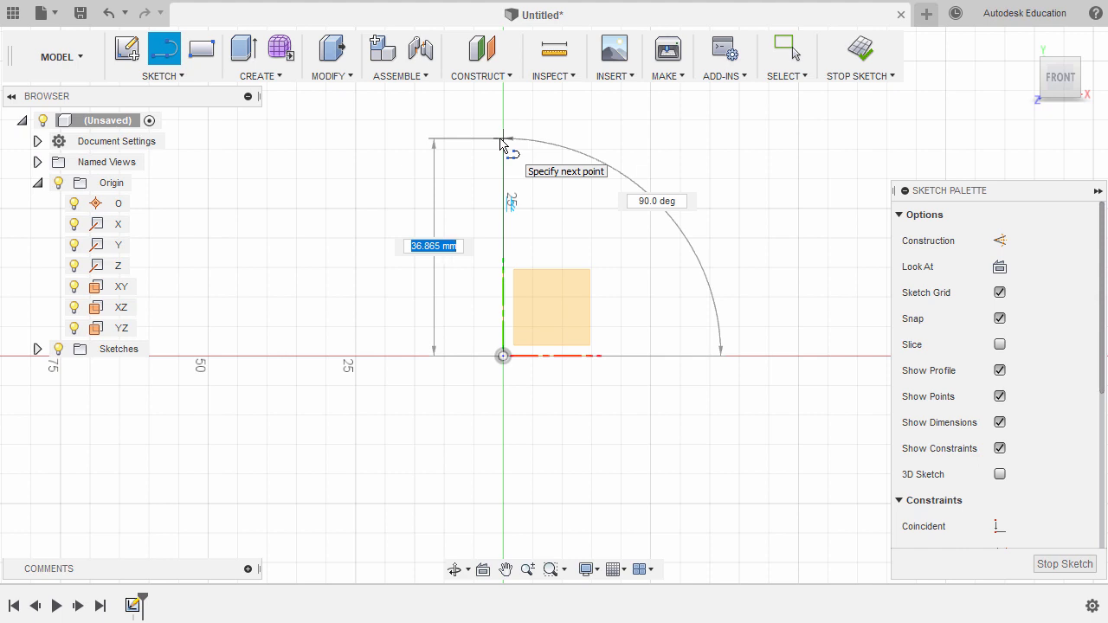
text(40)
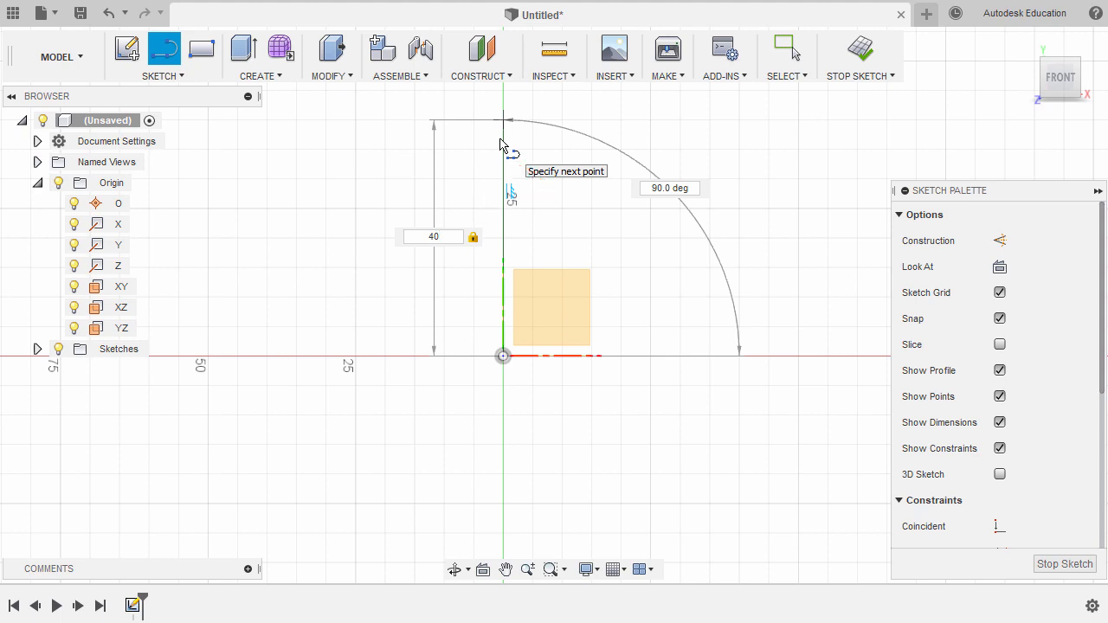
key(Return)
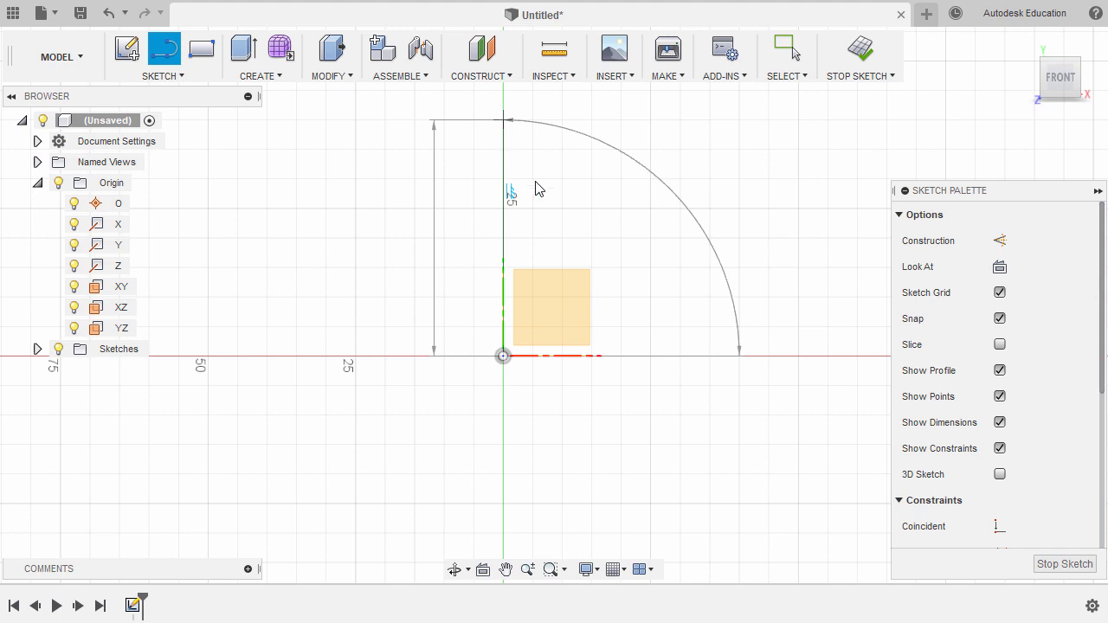
key(Escape)
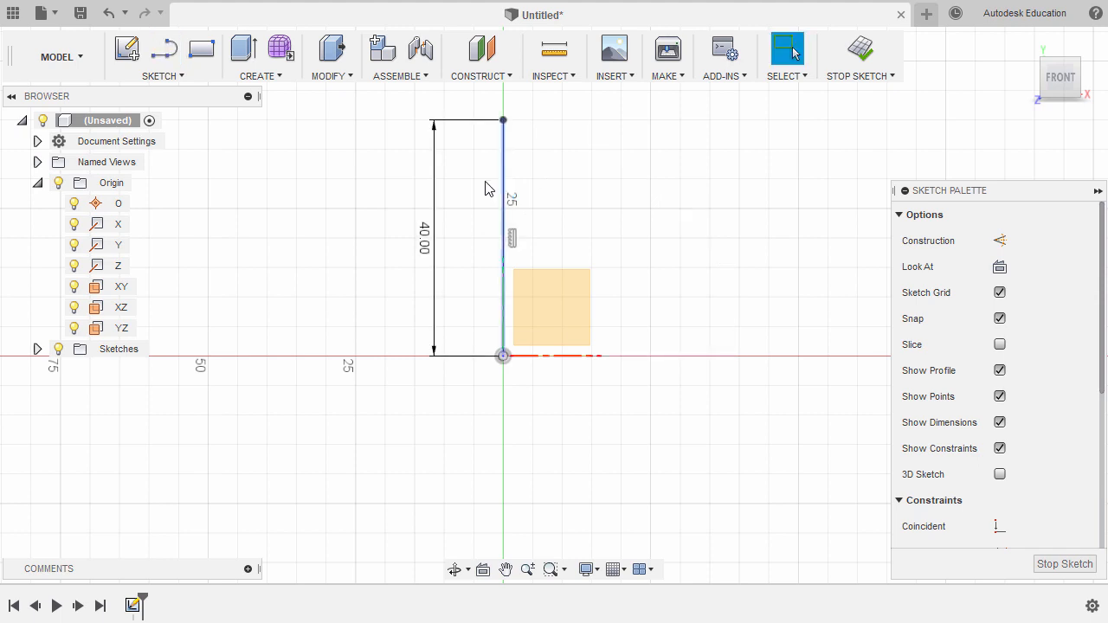
- Draw a horizontal top edge from the vertical line's upper end and a V notch whose second side, about 18 mm long, rises to the same height
click(164, 52)
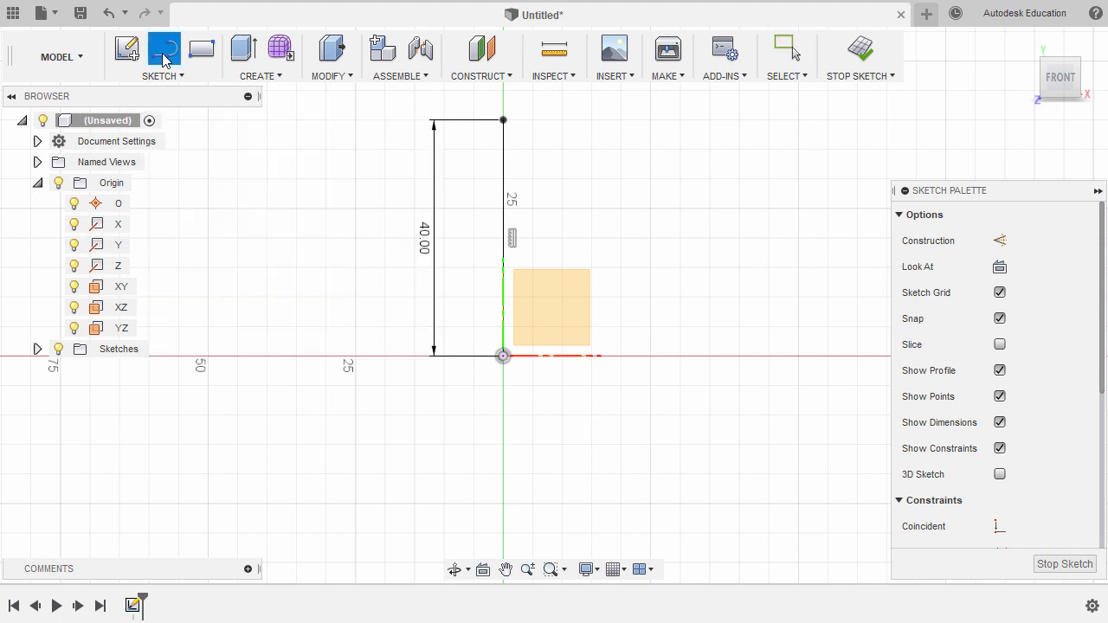
click(504, 120)
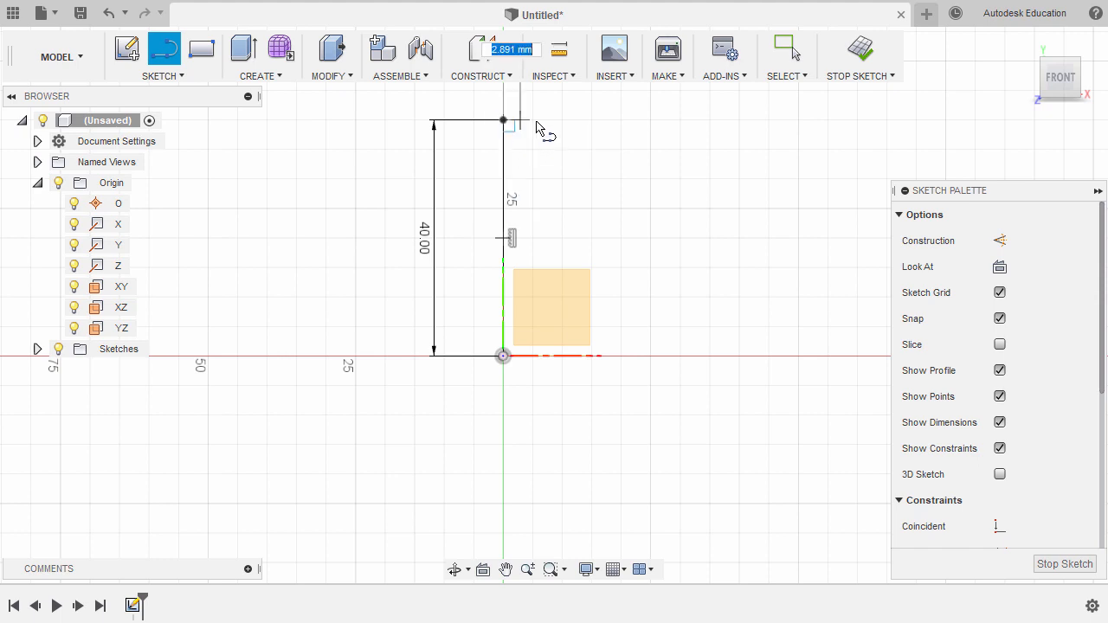
click(641, 120)
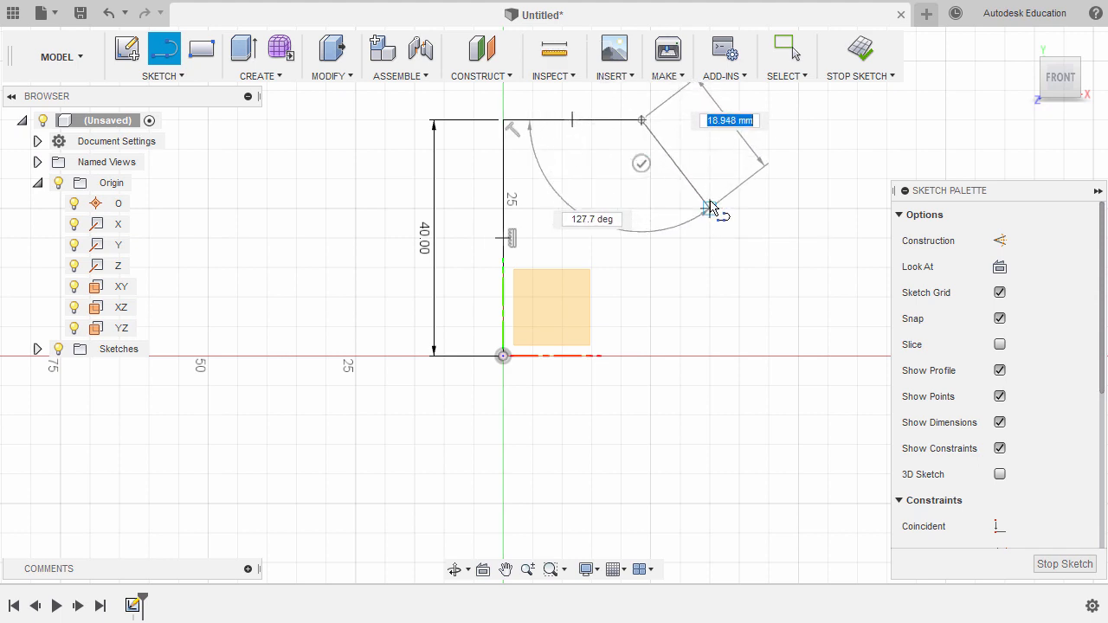
click(712, 200)
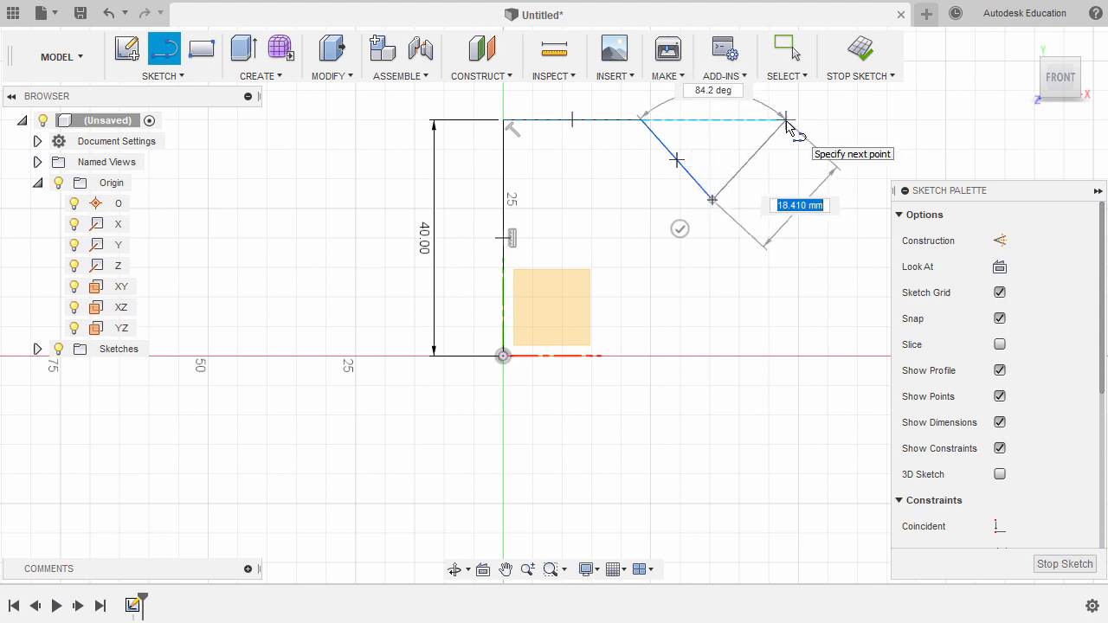
click(787, 122)
- From the notch's peak, draw two perpendicular lines of about 26 mm and 29 mm forming the point, and close the profile at the origin
middle_drag(787, 122, 679, 131)
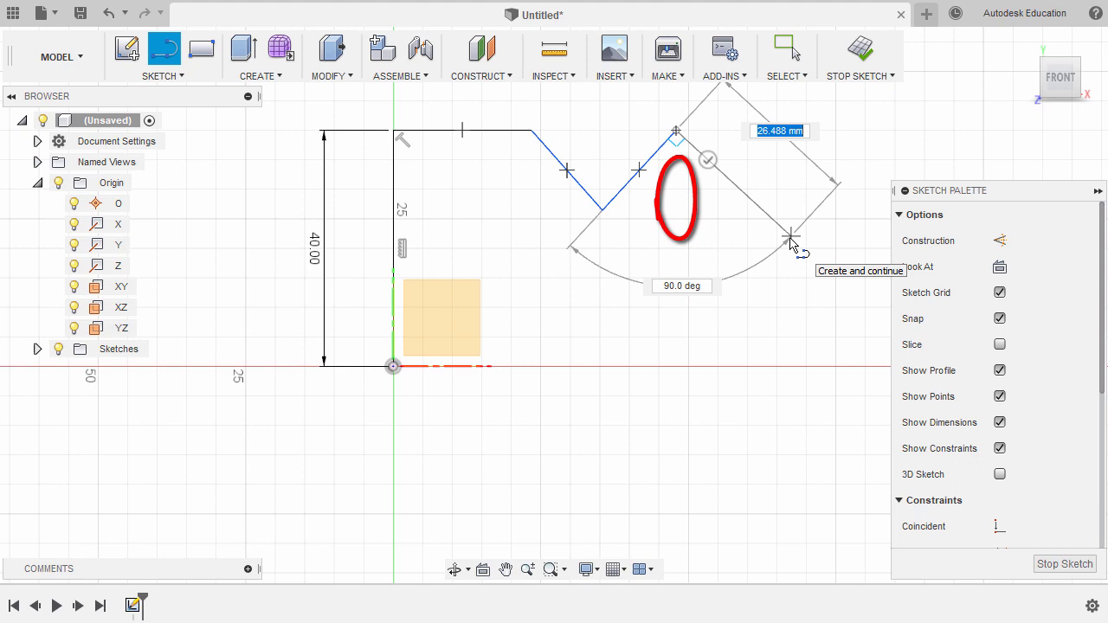
click(791, 238)
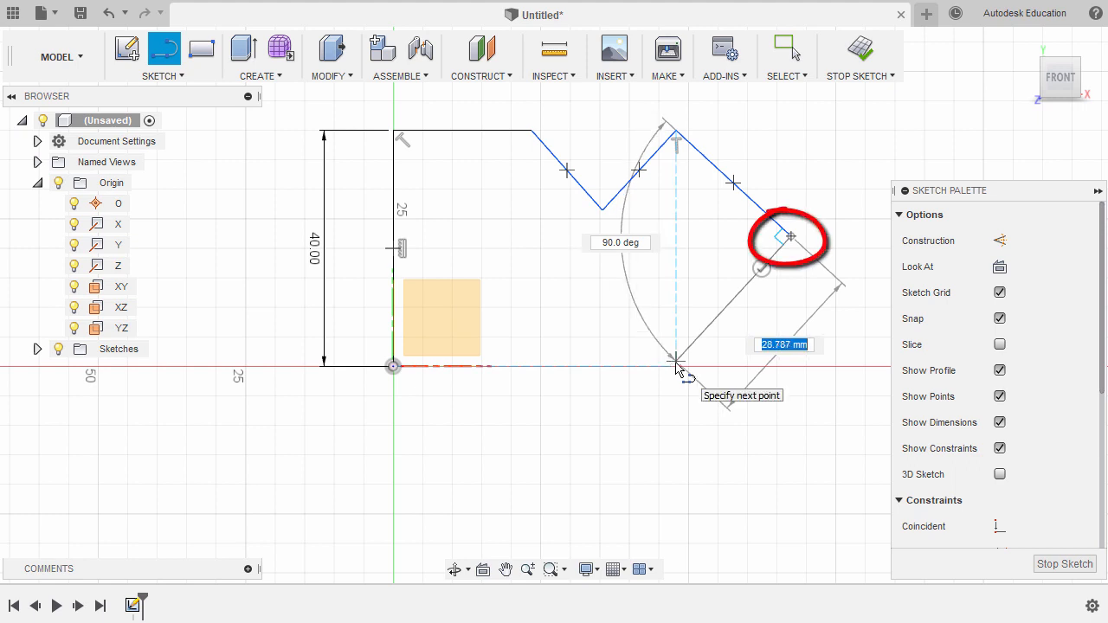
click(676, 362)
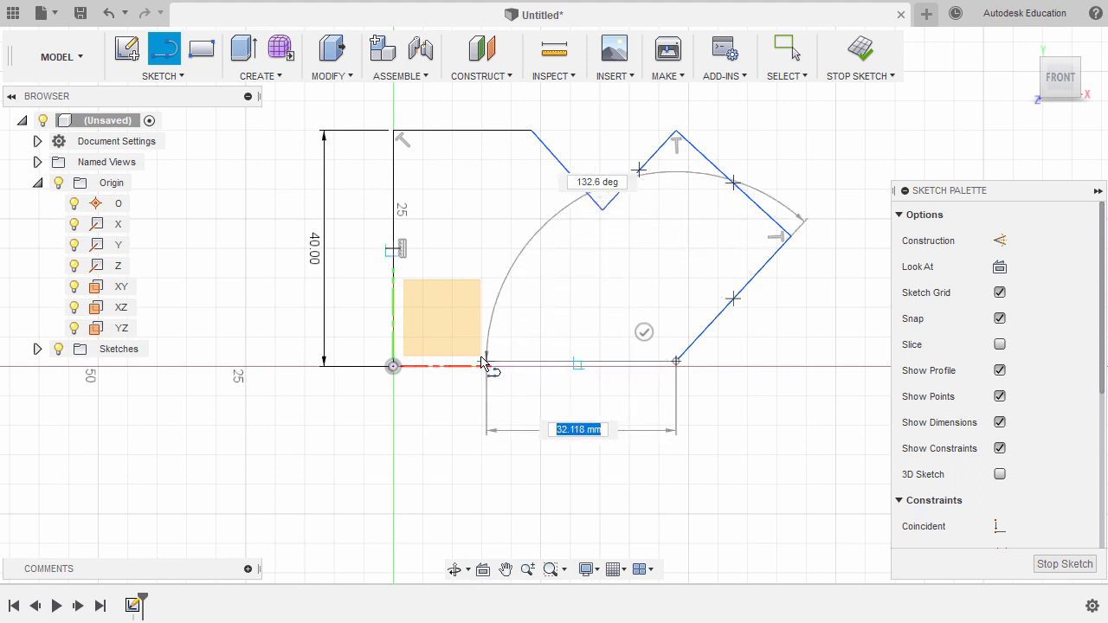
click(393, 367)
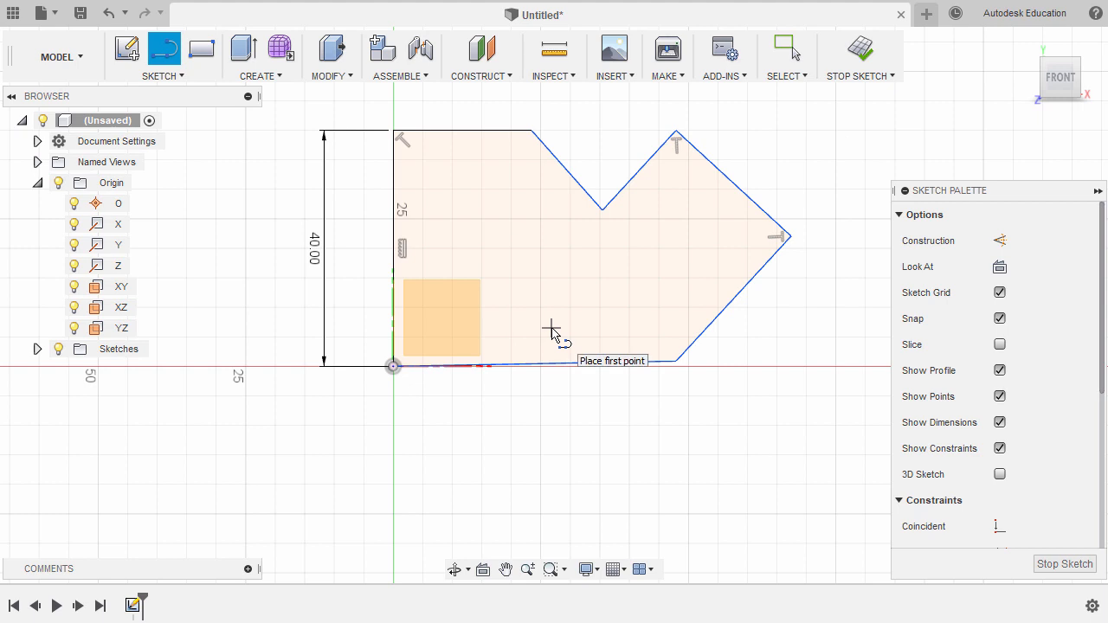
key(Escape)
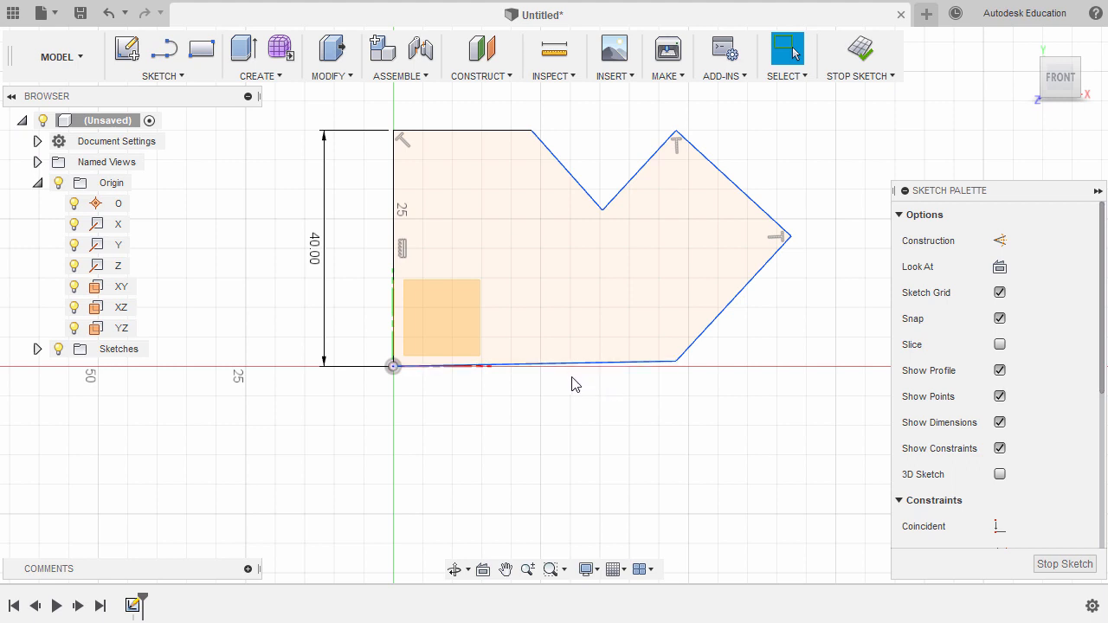
- Apply a Horizontal/Vertical constraint to the slightly sloping bottom edge of the profile
scroll(1056, 307, down, 5)
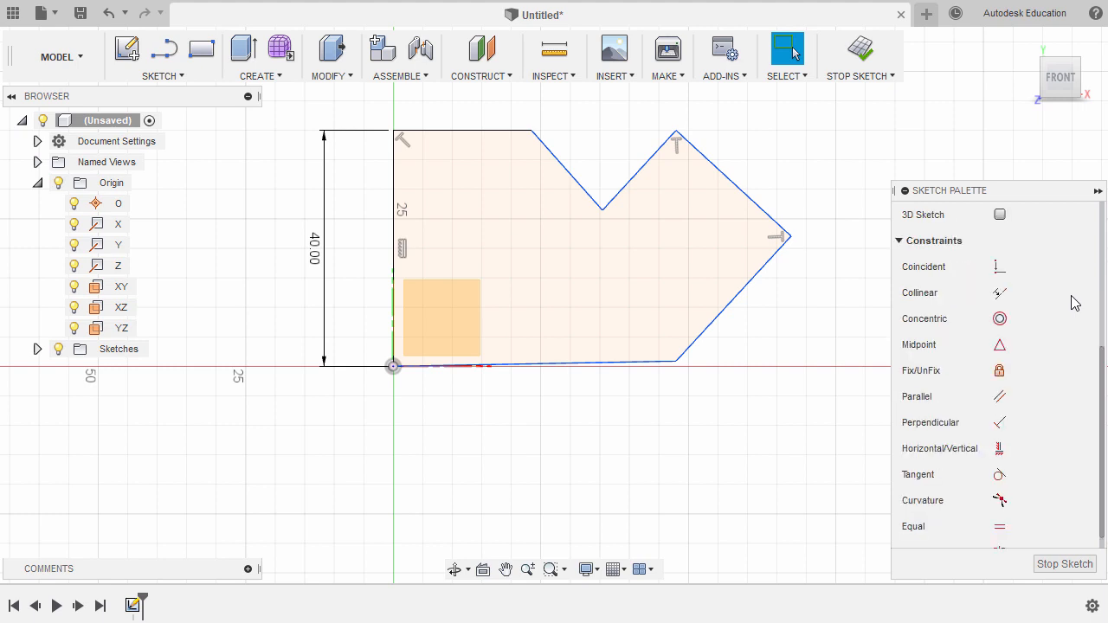
scroll(1070, 304, down, 1)
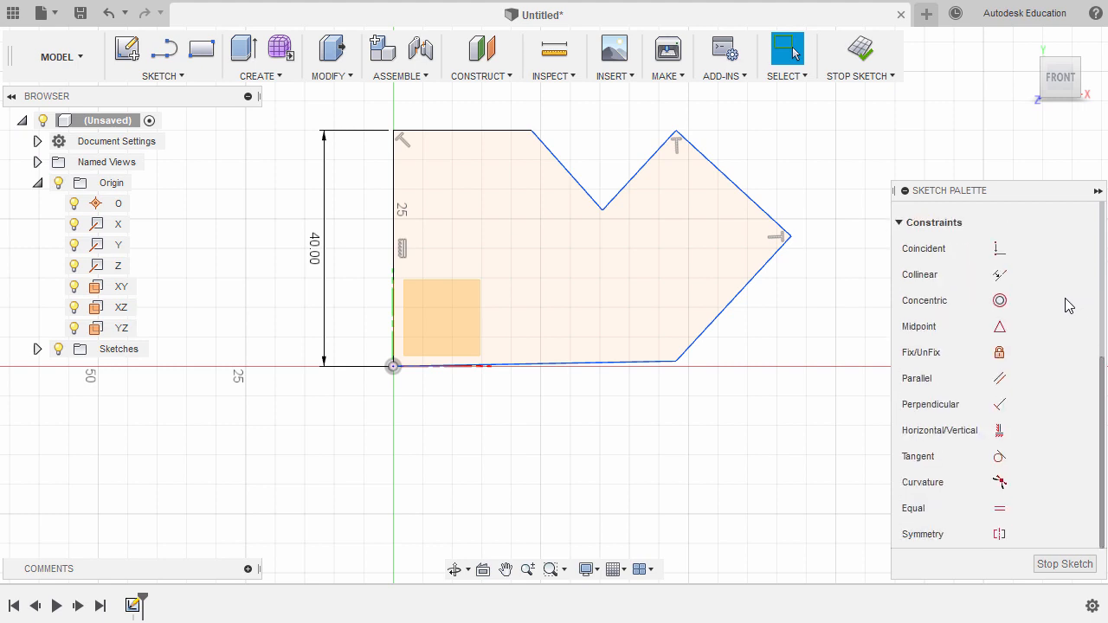
click(1000, 432)
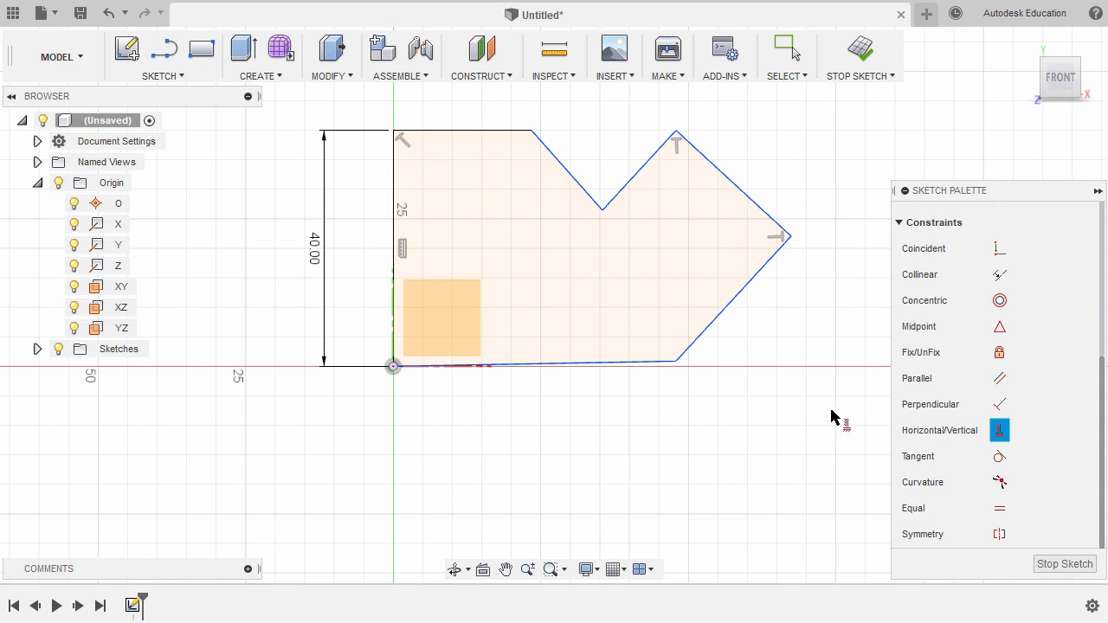
click(560, 364)
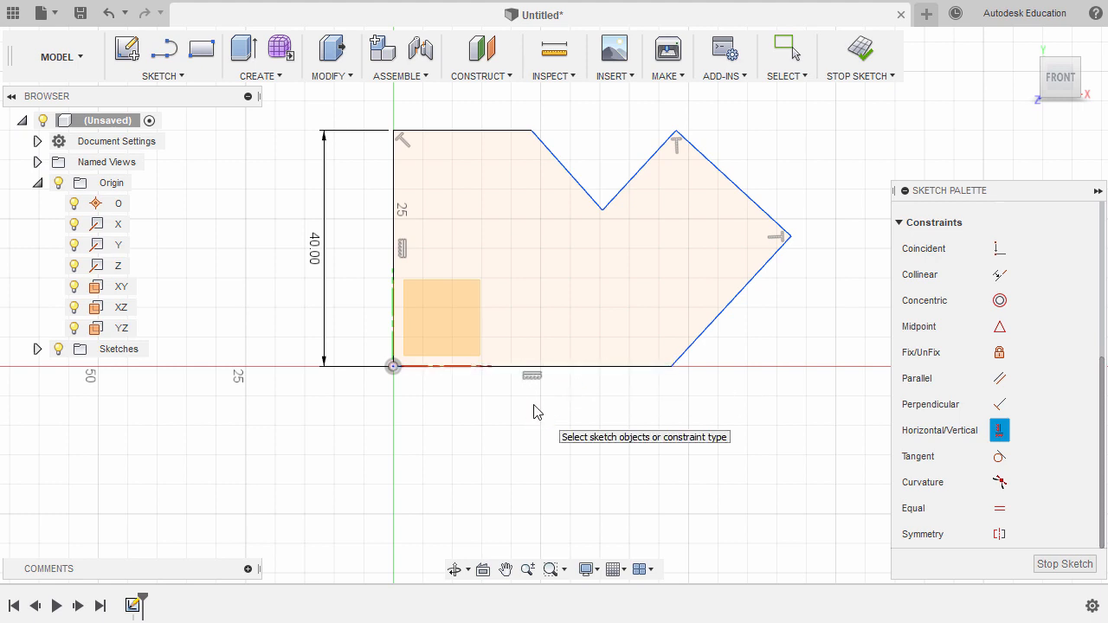
key(Escape)
- Test the profile's freedom by trying its corner above the origin and shifting the peak beyond the notch slightly away from the vertical edge
scroll(534, 411, down, 1)
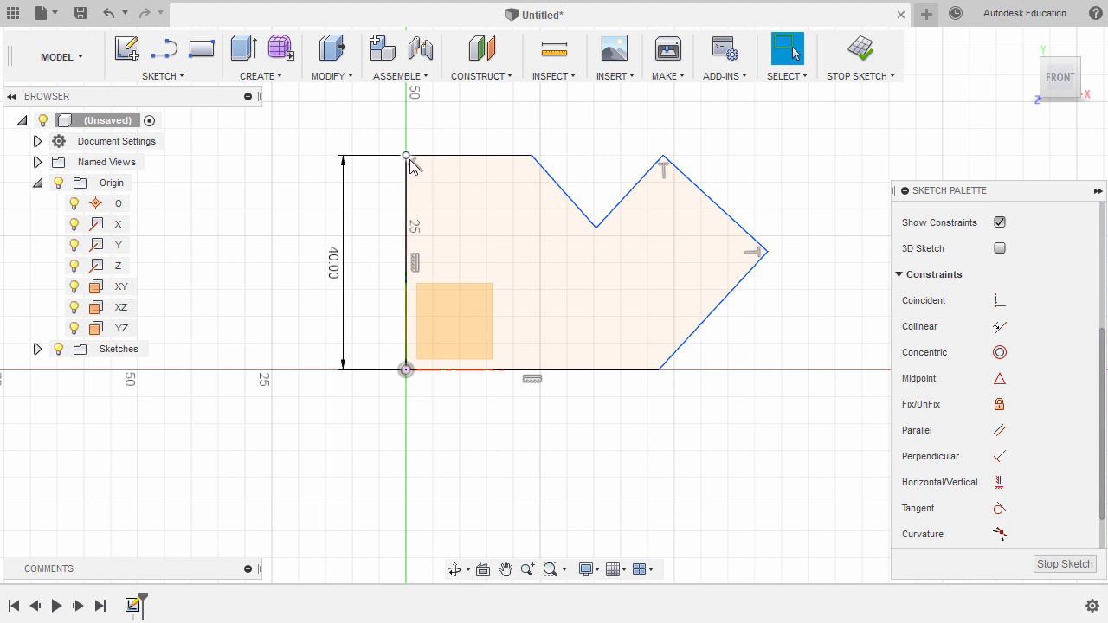
mouse_move(407, 156)
click(406, 156)
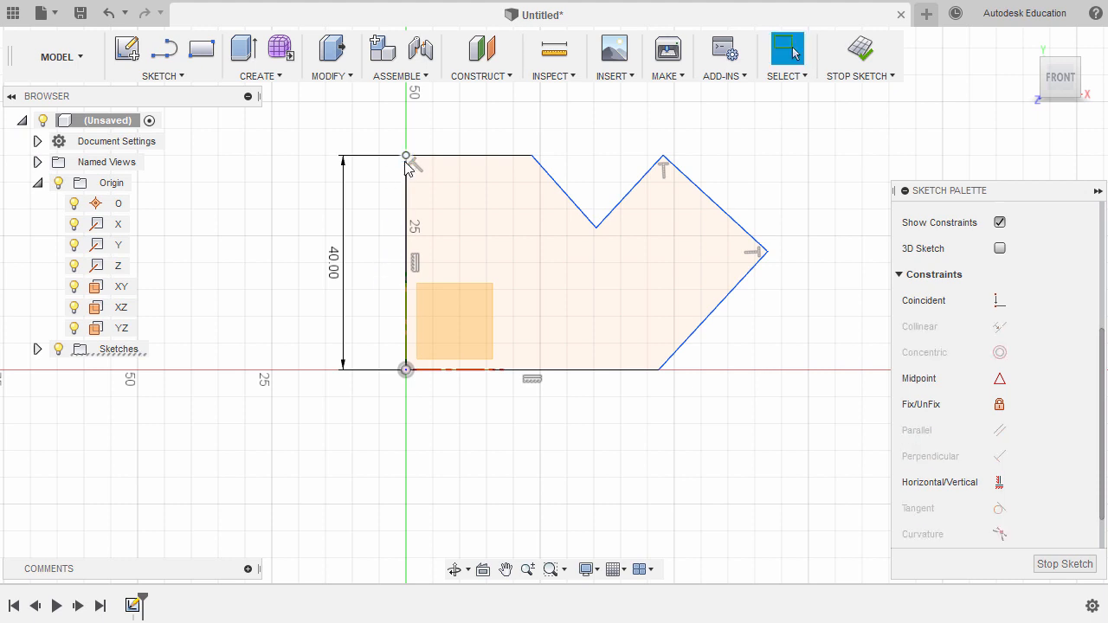
click(377, 262)
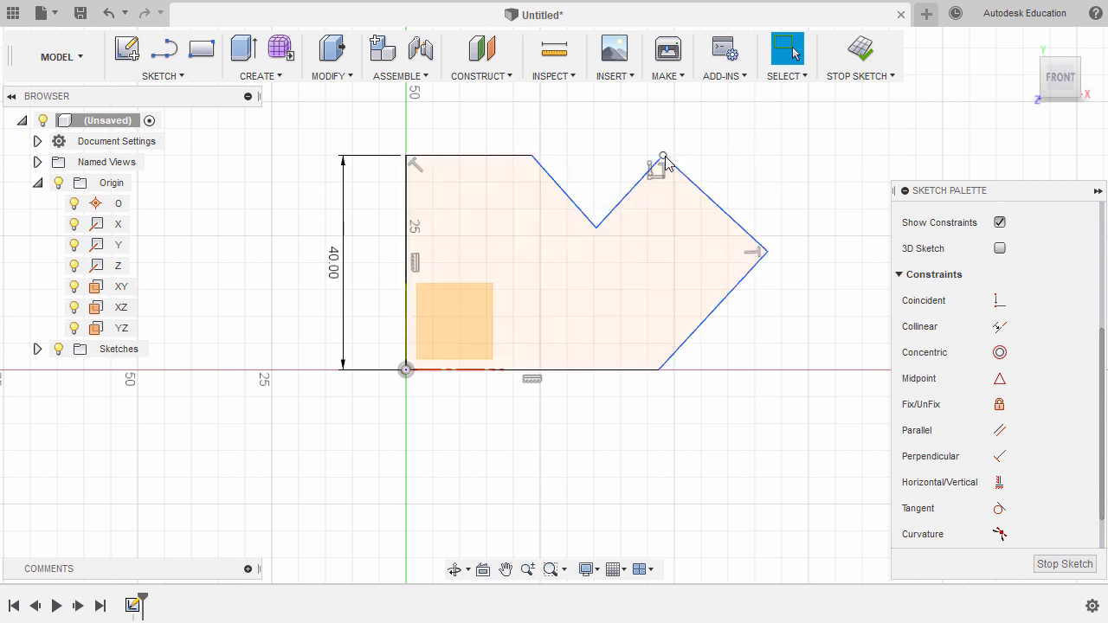
mouse_move(664, 157)
mouse_down()
mouse_move(712, 150)
mouse_move(722, 173)
mouse_move(631, 168)
mouse_move(693, 137)
mouse_move(701, 169)
mouse_move(660, 181)
mouse_move(695, 156)
mouse_move(680, 159)
mouse_up()
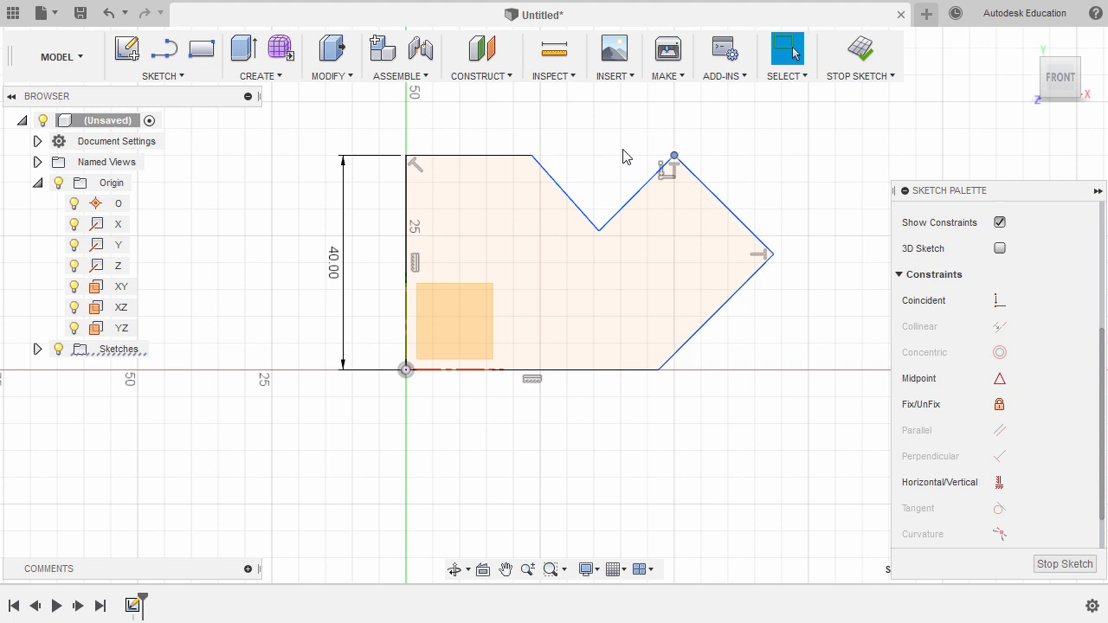
- Dimension the horizontal distance from the vertical edge on the Y axis to the notch's lowest point as 45 mm
middle_drag(601, 157, 596, 194)
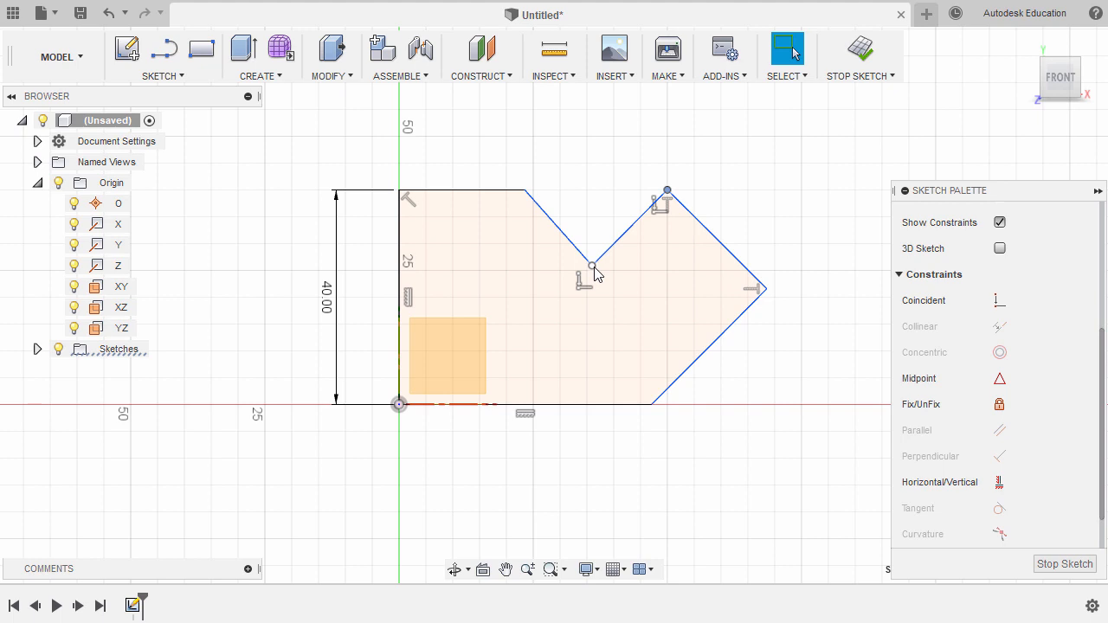
click(174, 78)
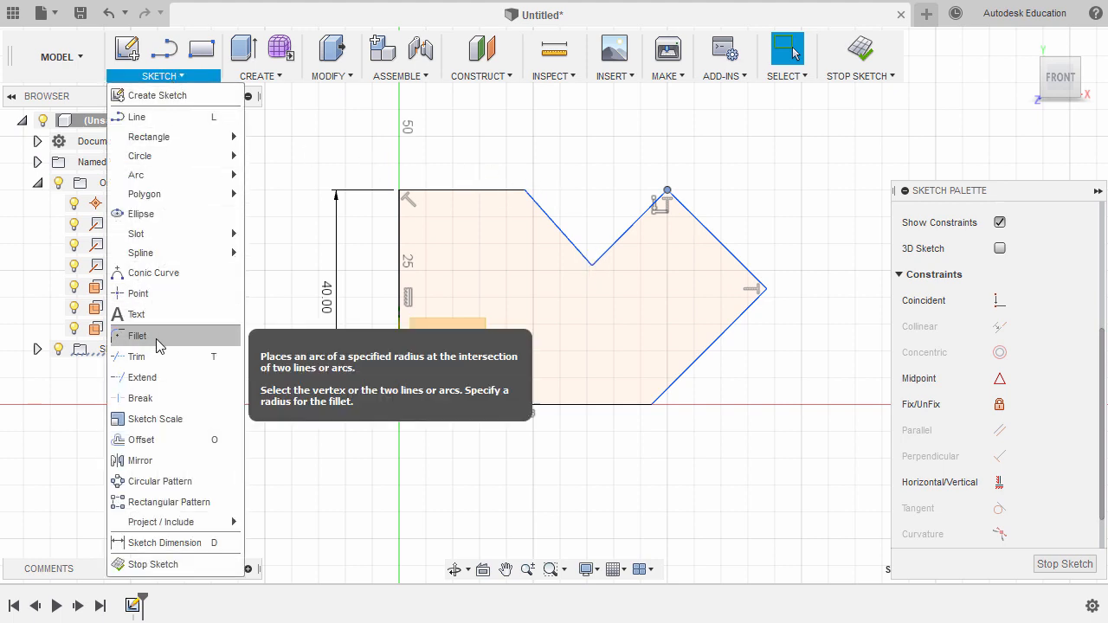
click(164, 543)
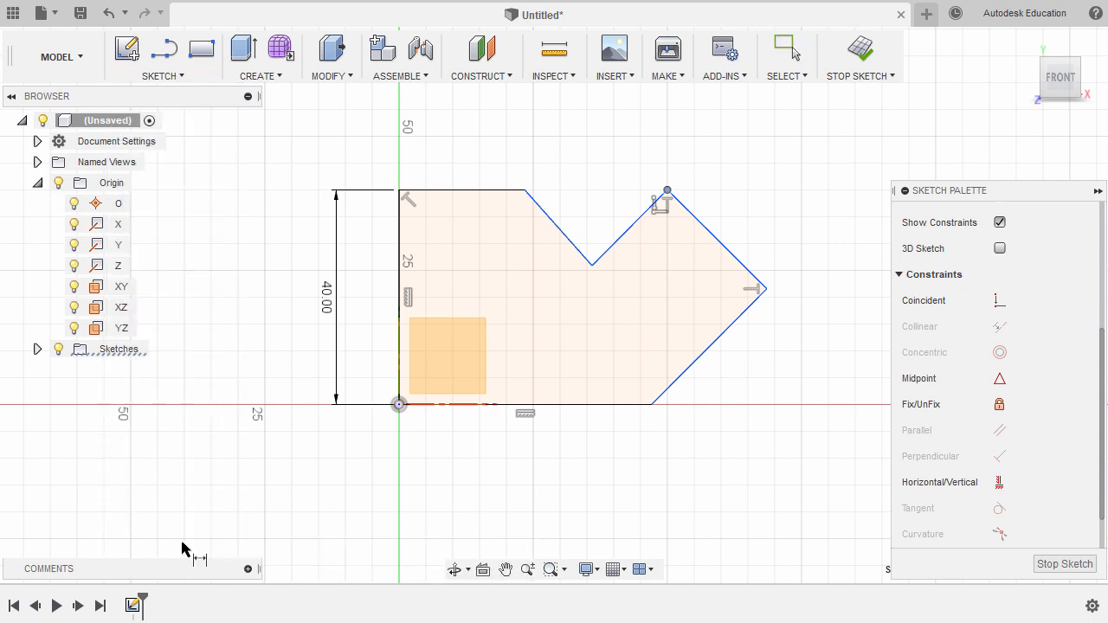
click(399, 234)
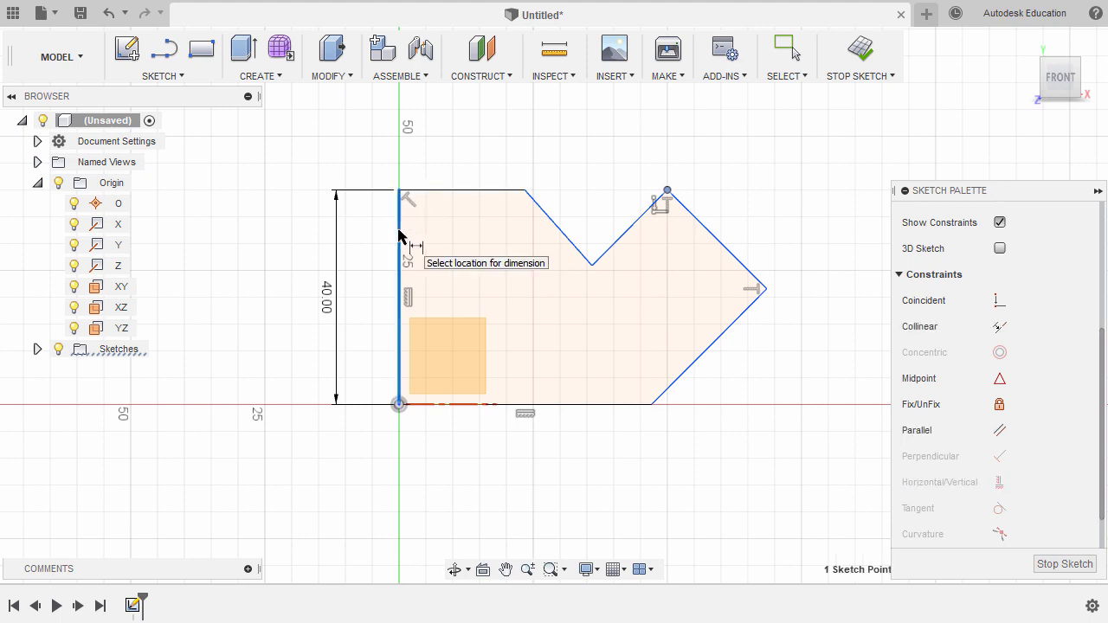
click(591, 265)
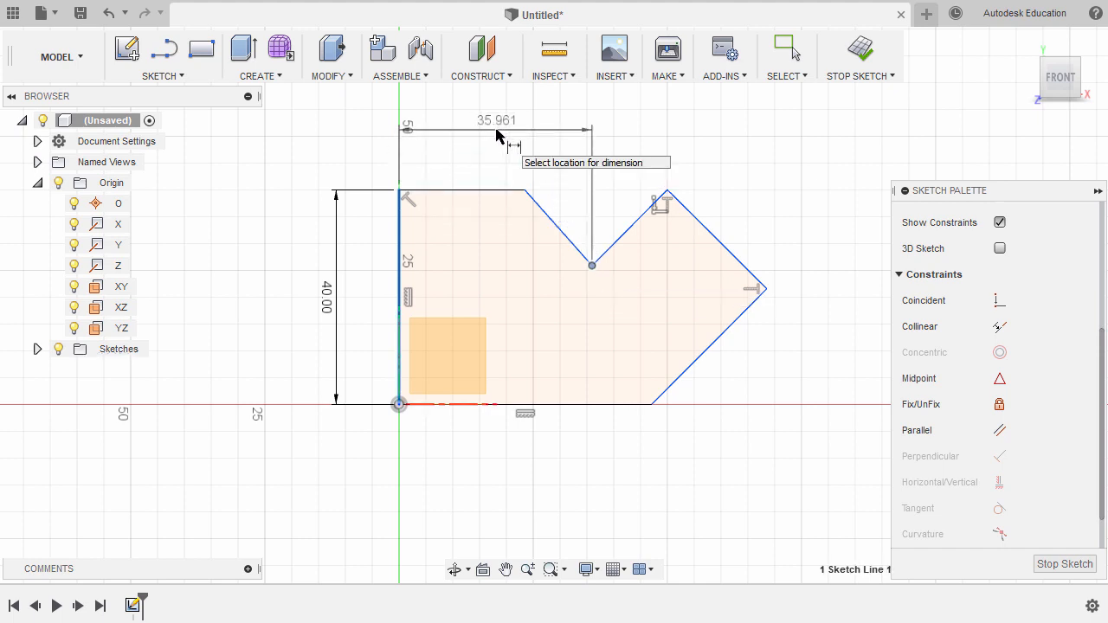
click(496, 130)
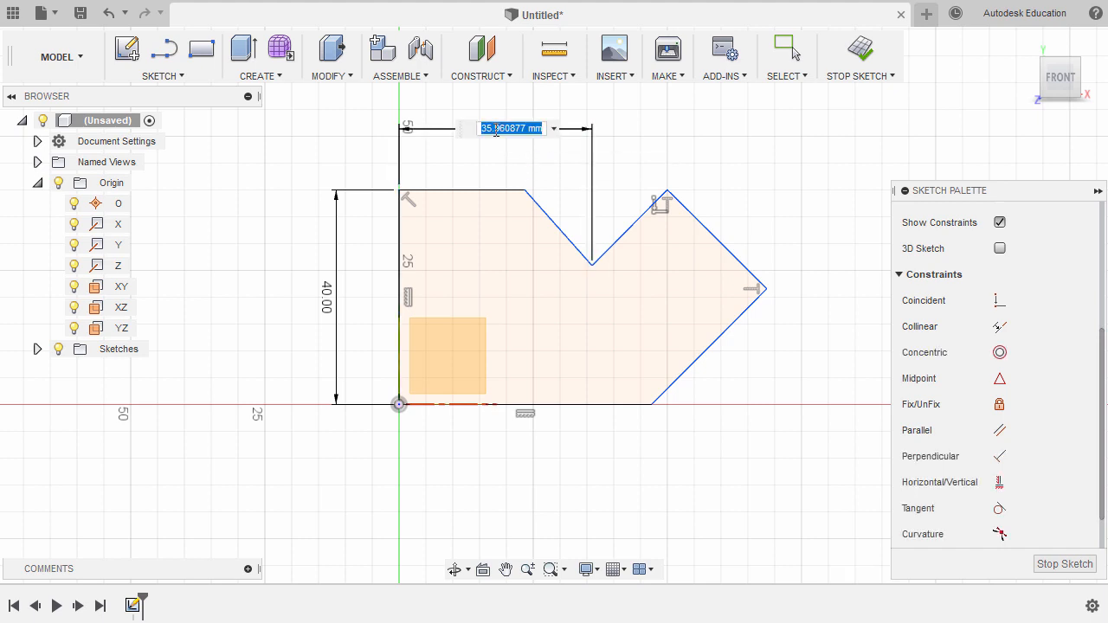
text(45)
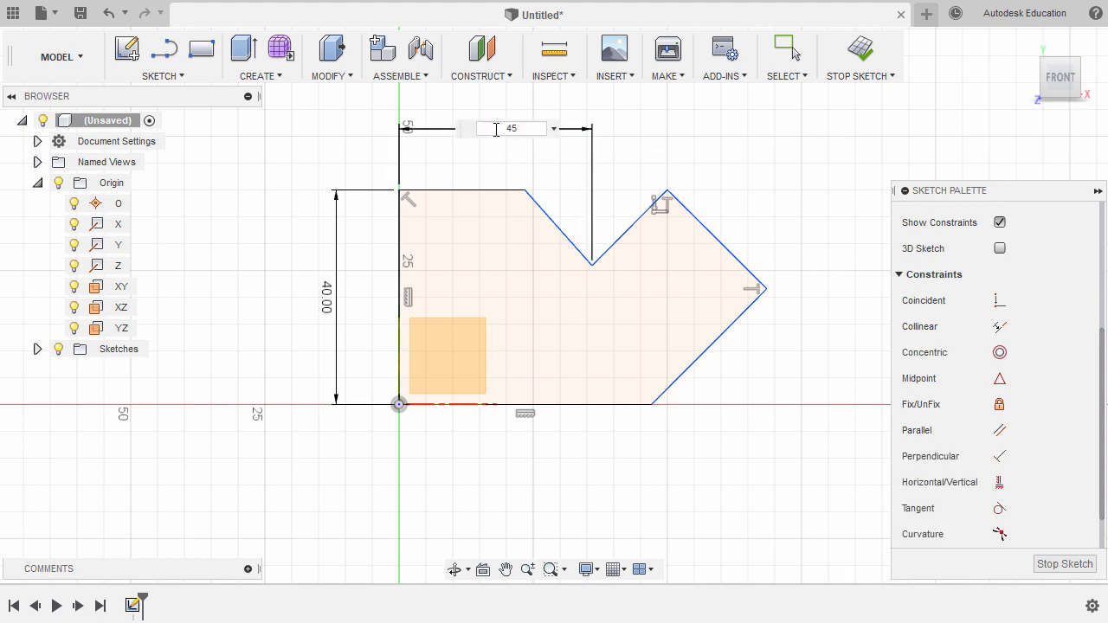
key(Return)
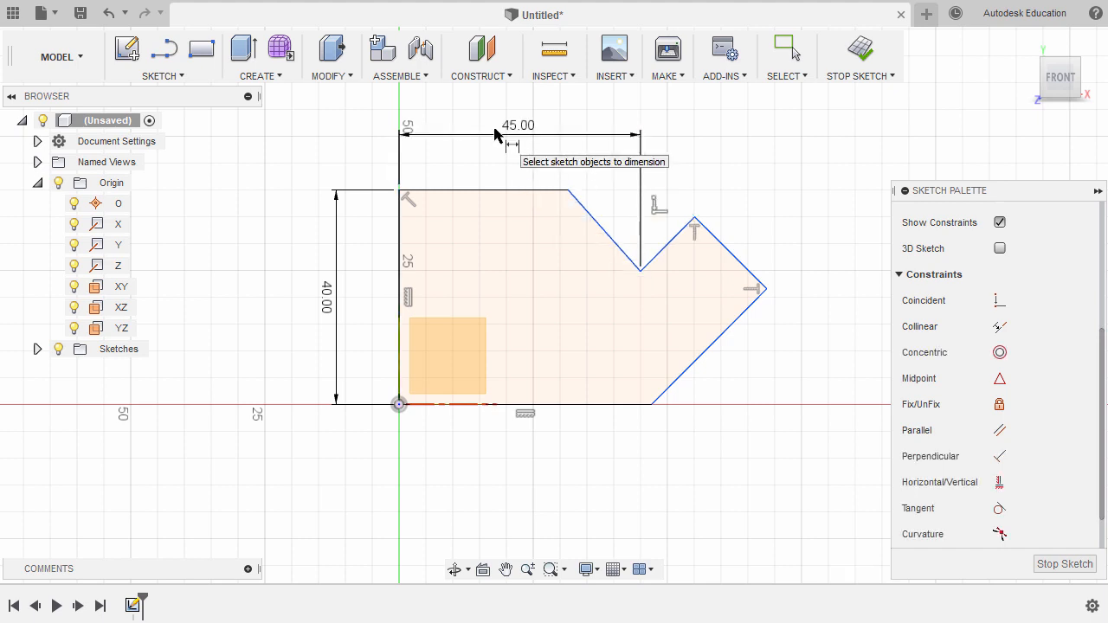
key(Escape)
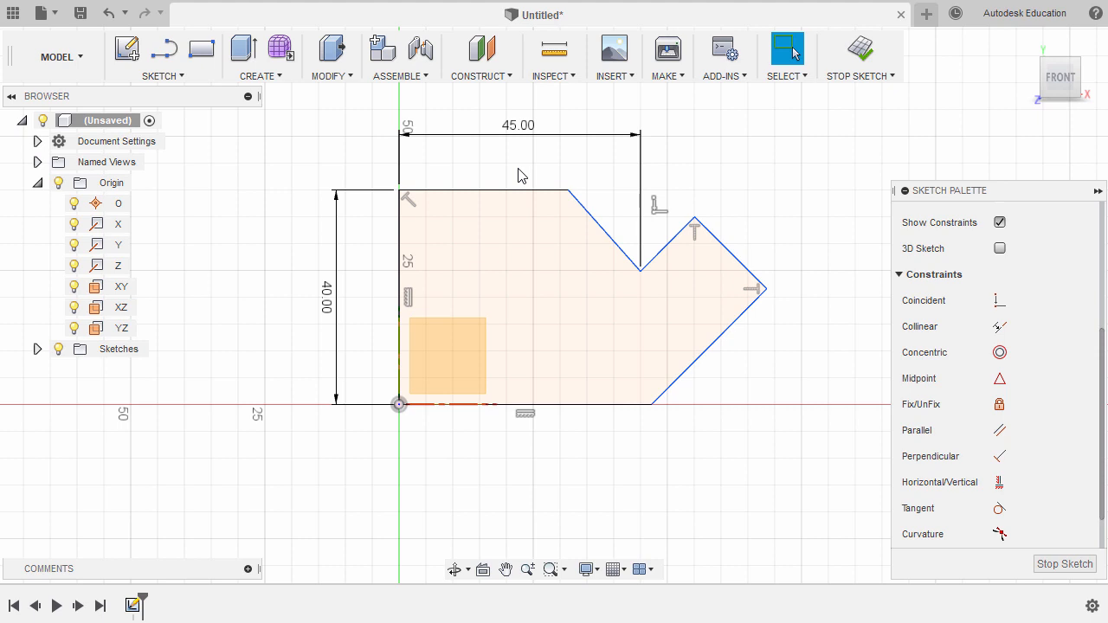
- Dimension the notch's depth from the horizontal top edge to its lowest point as 15 mm
right_click(522, 176)
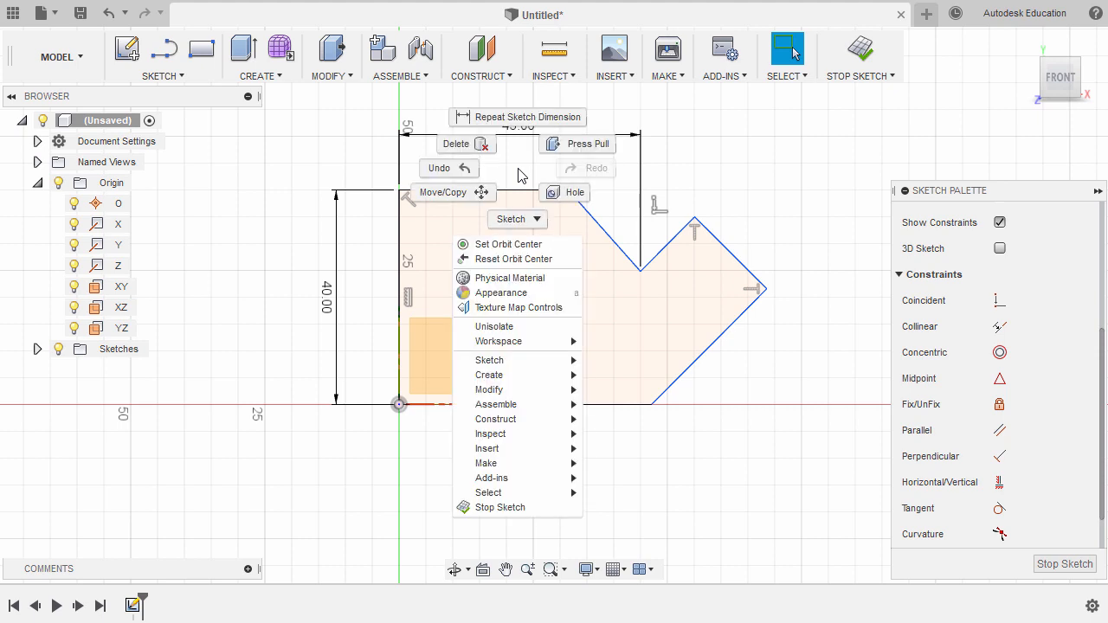
click(520, 119)
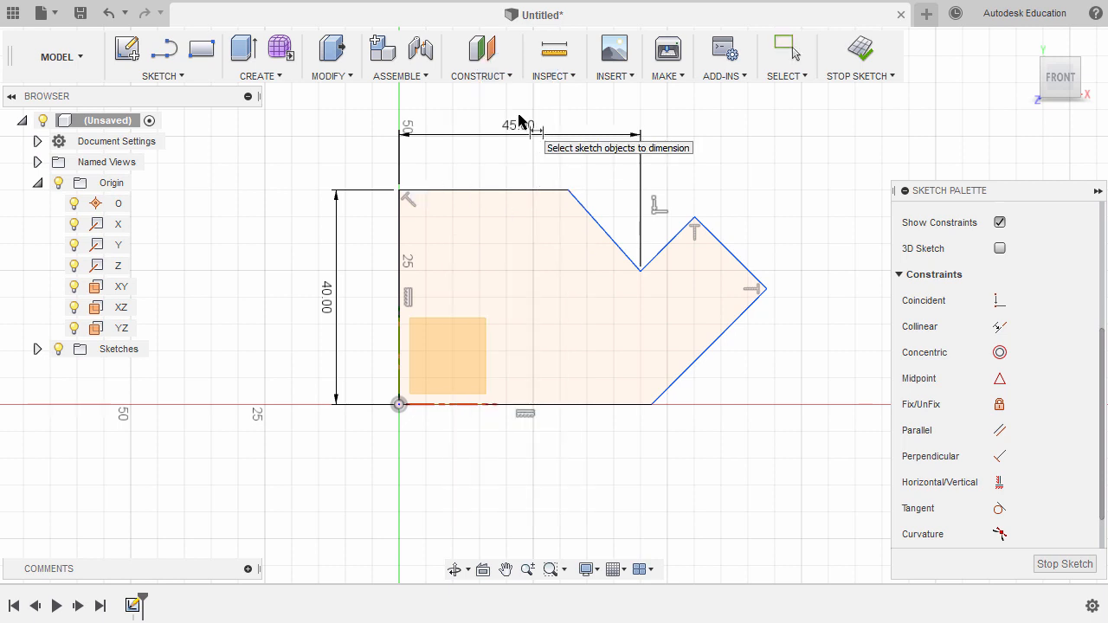
click(504, 190)
key(Escape)
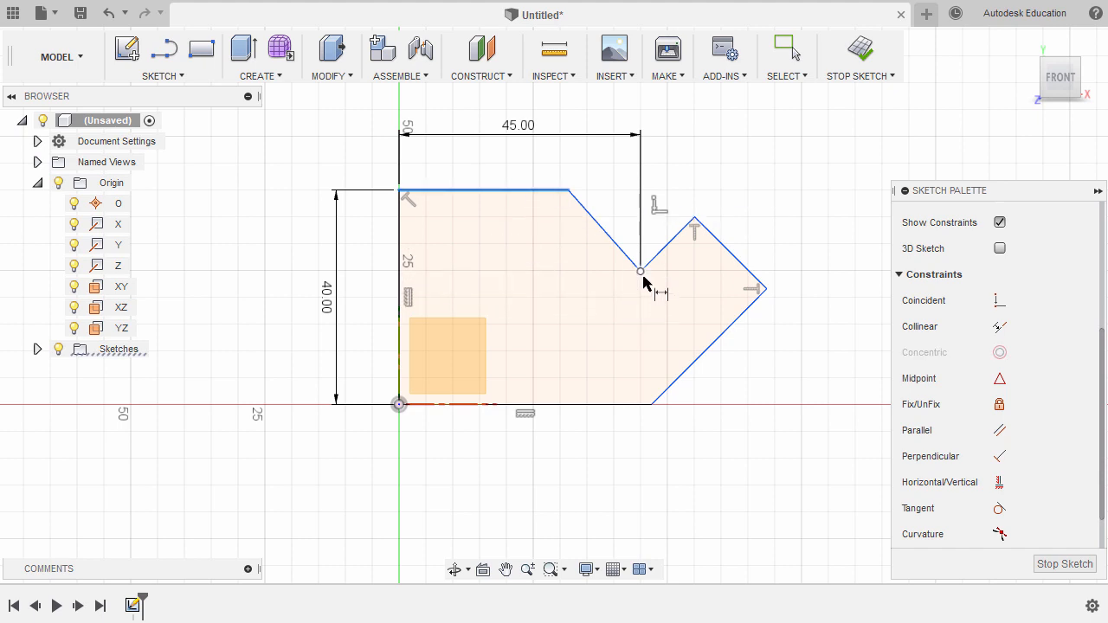
click(641, 273)
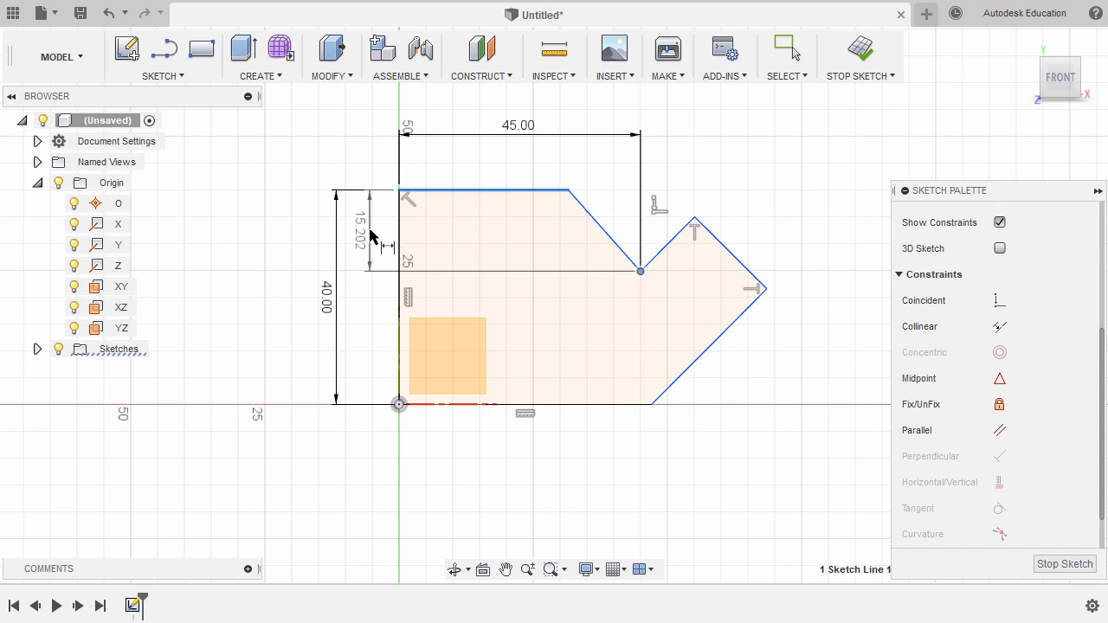
click(370, 230)
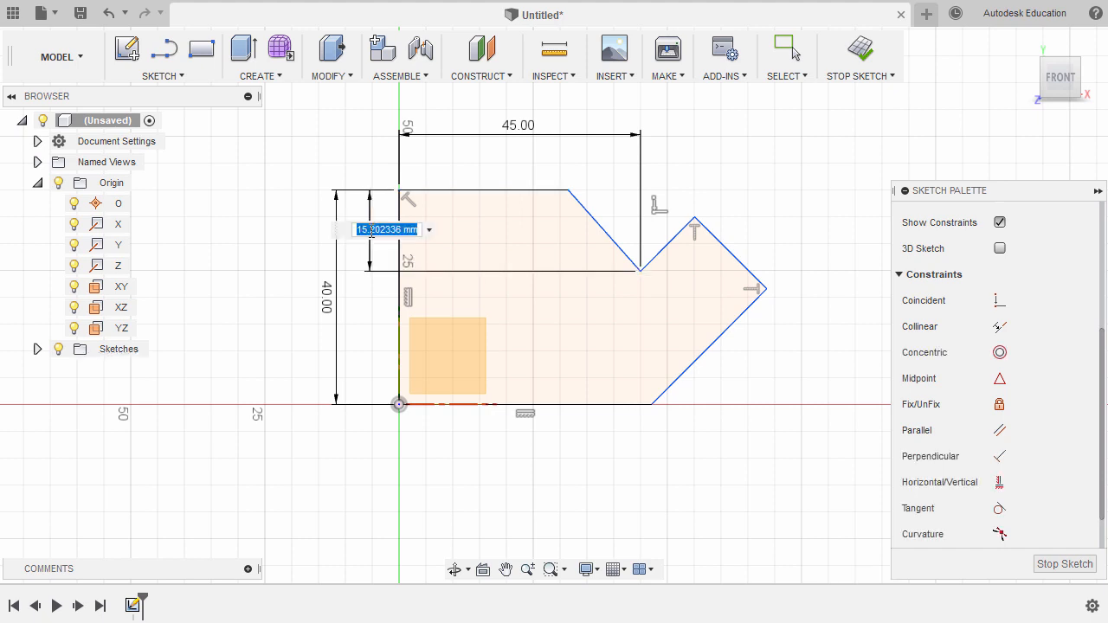
text(1)
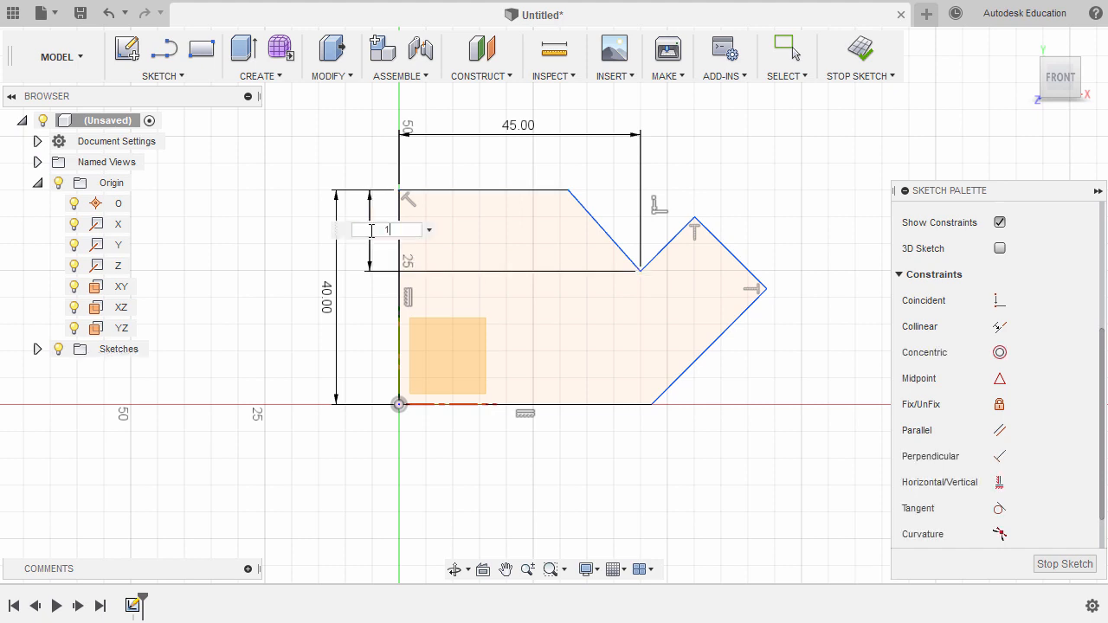
text(5)
key(Return)
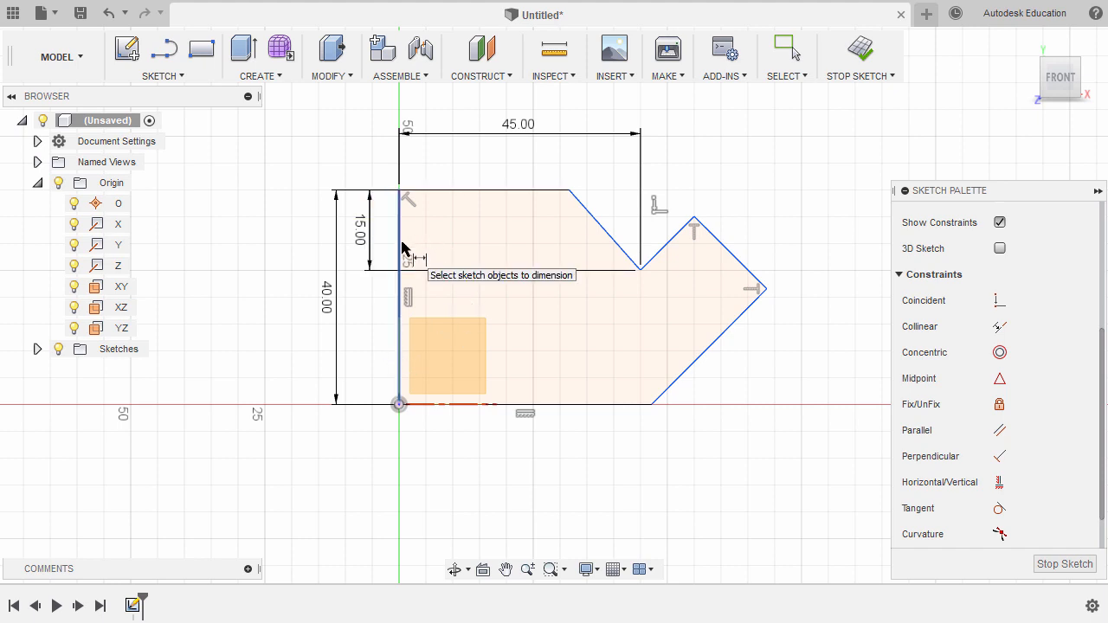
- Dimension the overall width from the vertical edge to the profile's outermost point as 80 mm
click(400, 247)
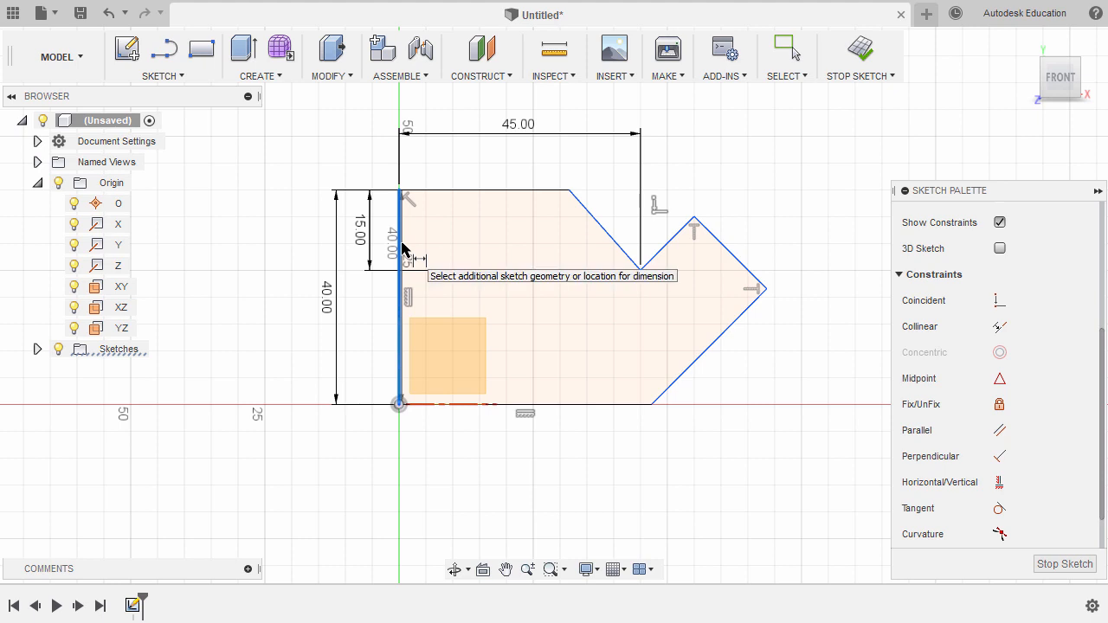
click(766, 290)
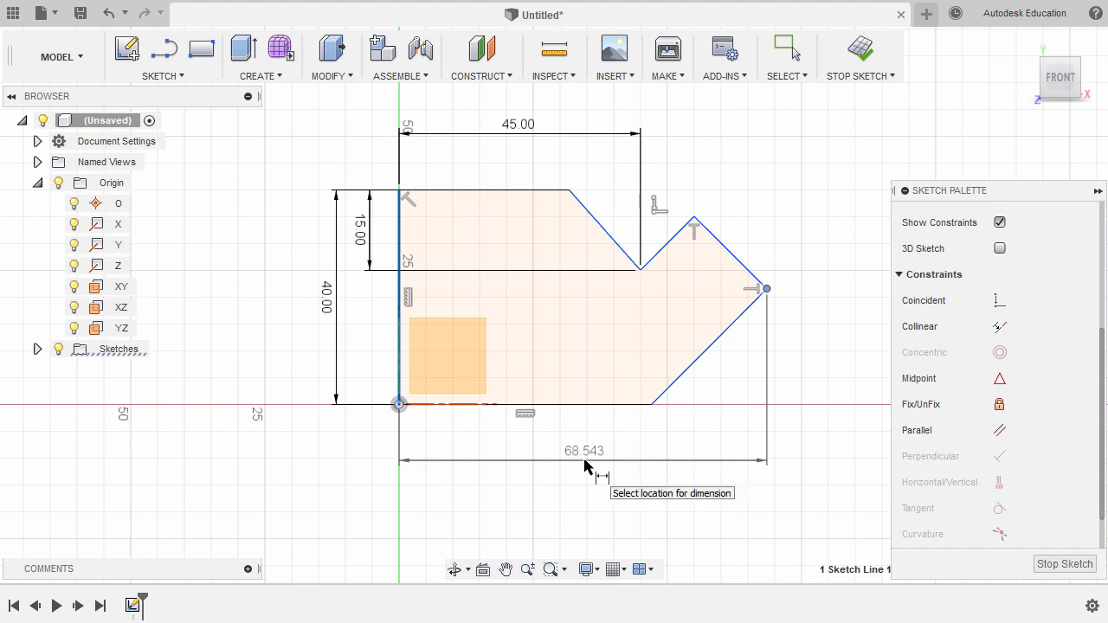
click(584, 466)
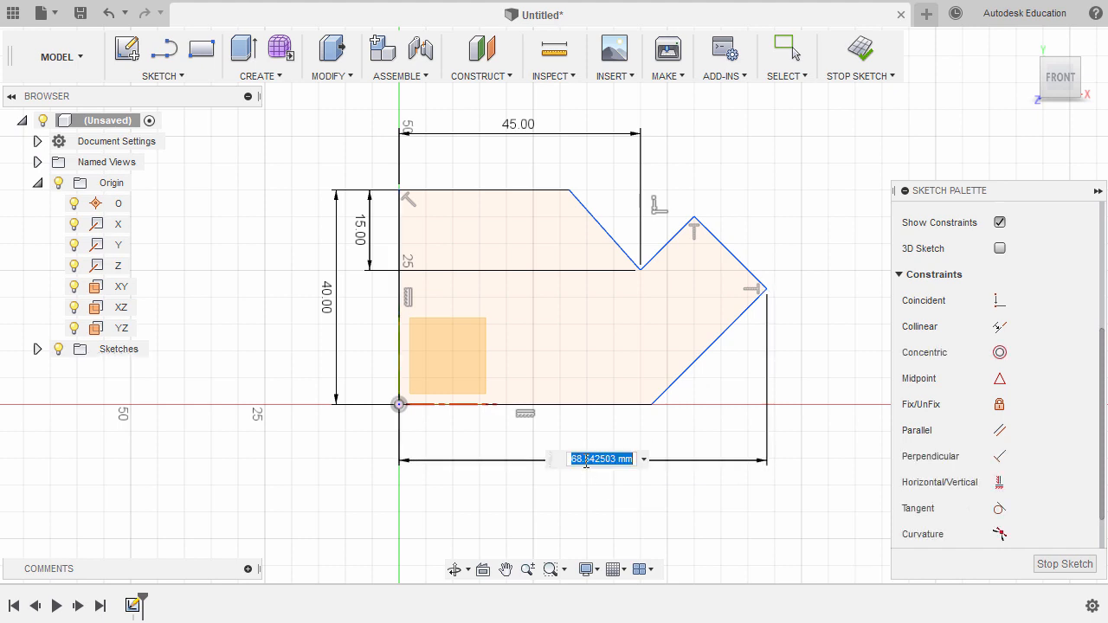
text(80)
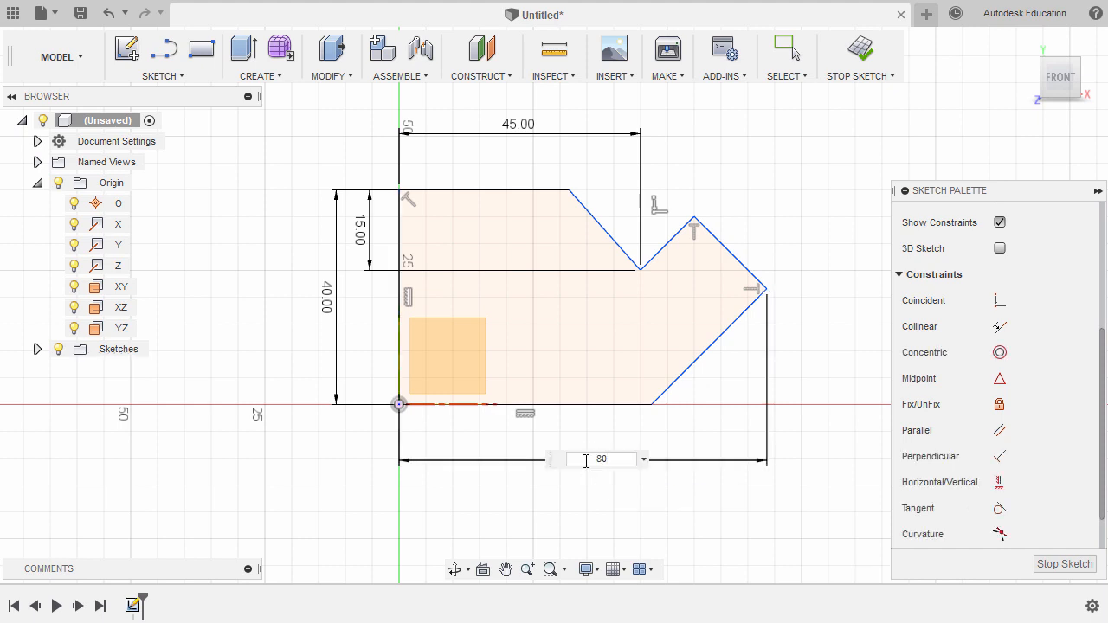
key(Return)
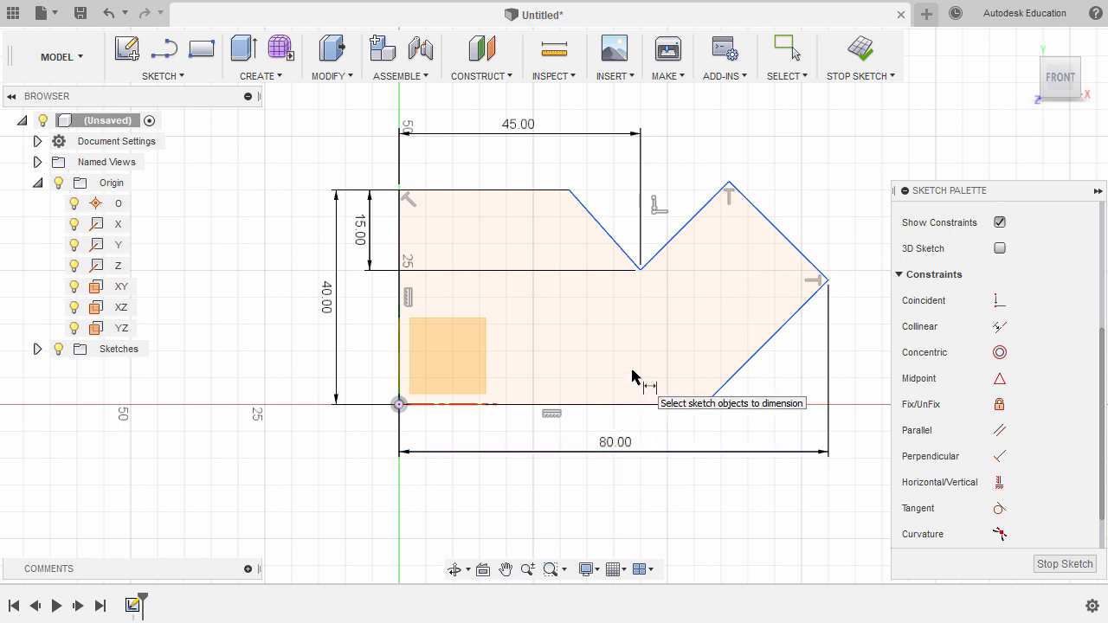
- Add a 45° angular dimension between the bottom edge and the slanted edge rising to the outermost point
mouse_move(663, 326)
middle_down()
mouse_move(626, 309)
mouse_move(581, 321)
middle_up()
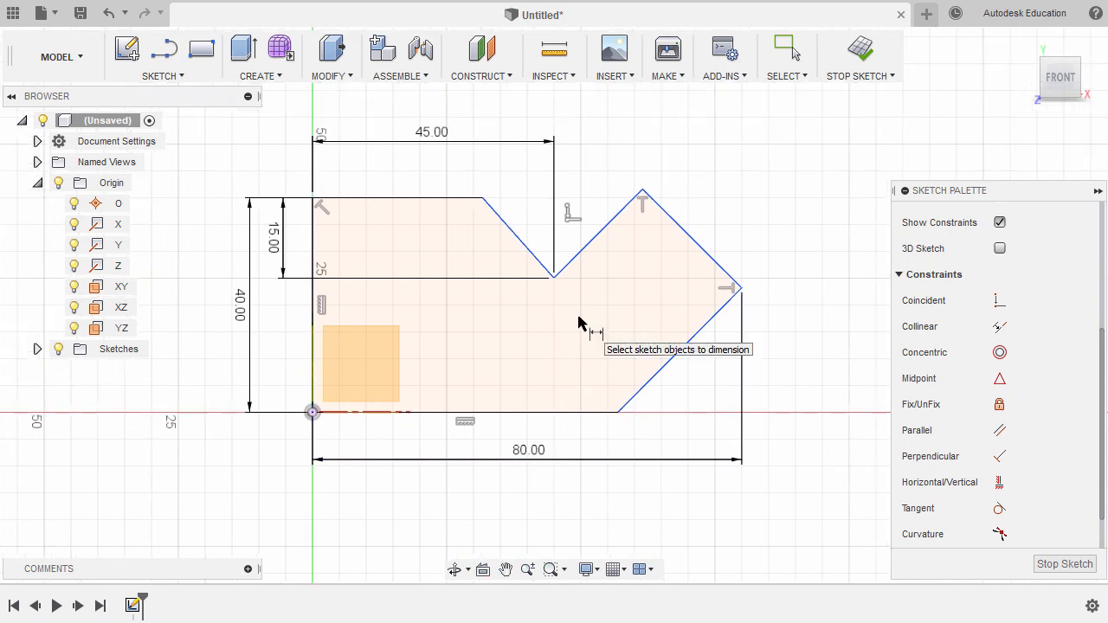
click(678, 355)
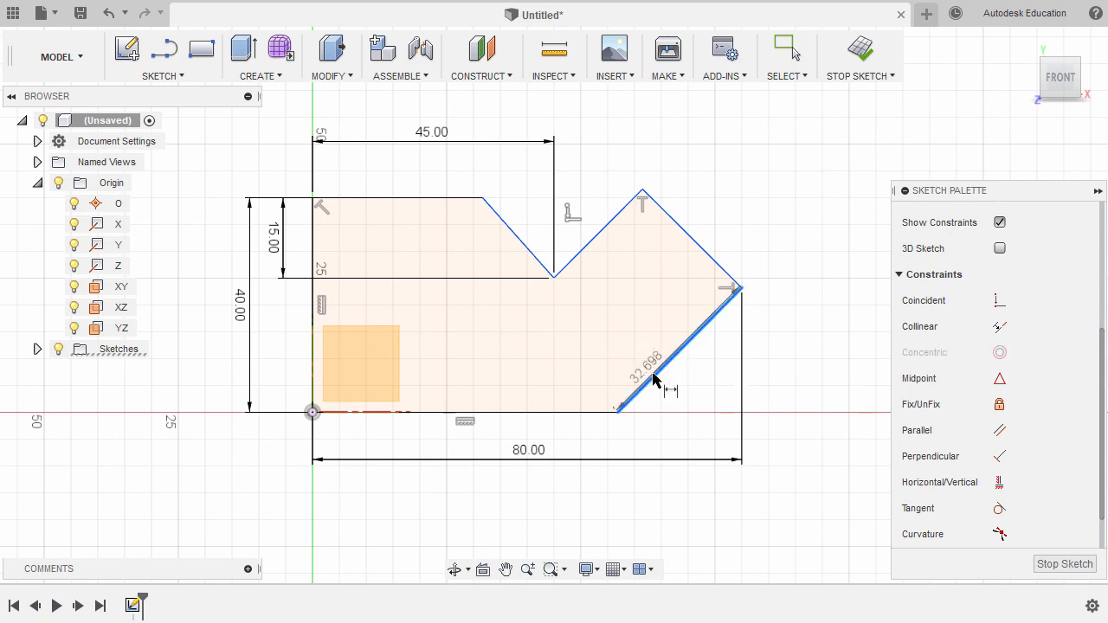
click(551, 413)
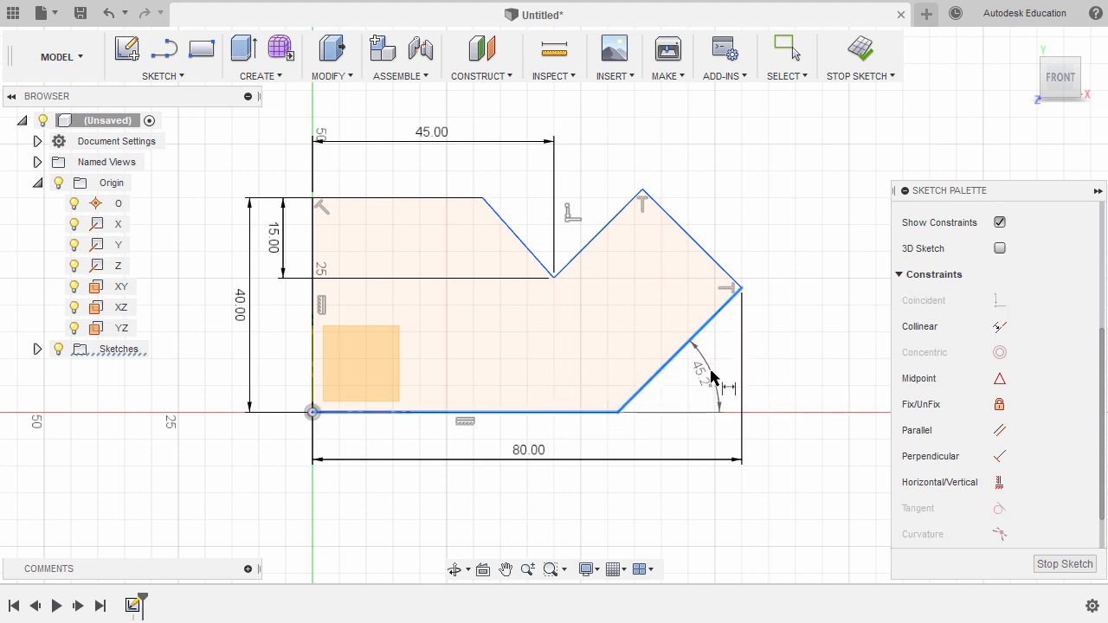
click(712, 373)
text(45)
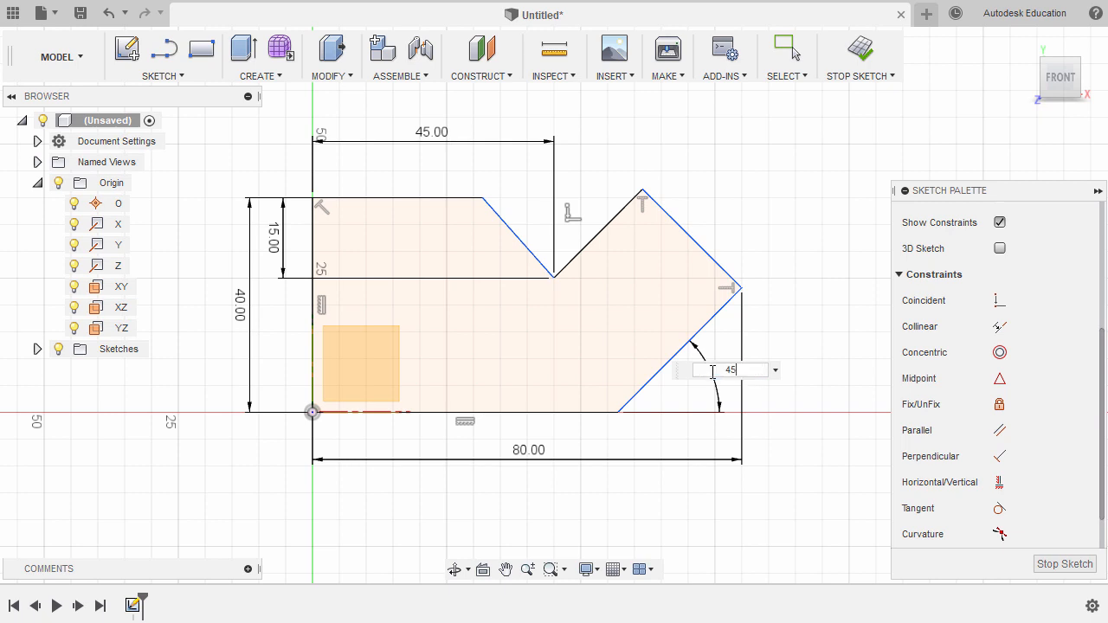
key(Return)
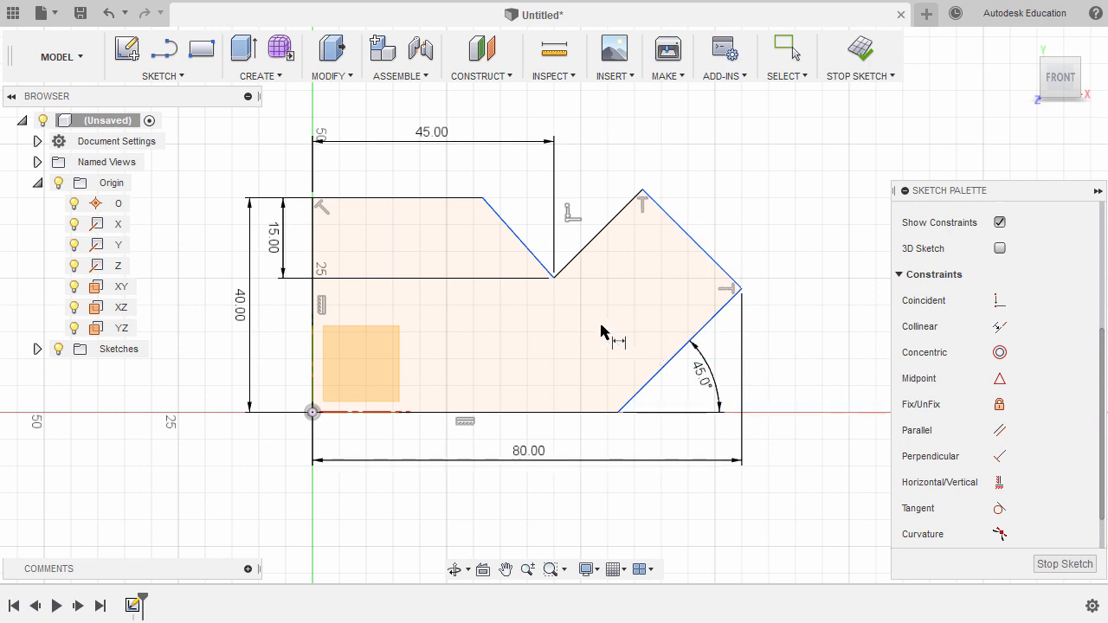
key(Escape)
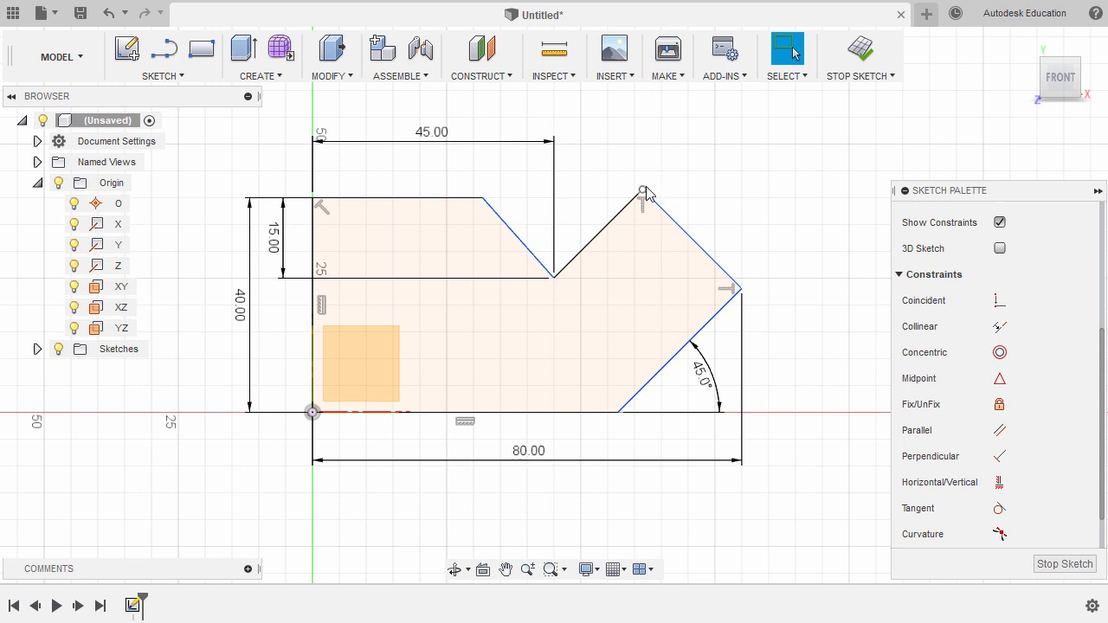
- Move the peak beyond the notch further up along its slanted edge to test the remaining freedom, and clear the selection
mouse_move(644, 190)
mouse_down()
mouse_move(682, 168)
mouse_move(648, 204)
mouse_move(675, 194)
mouse_up()
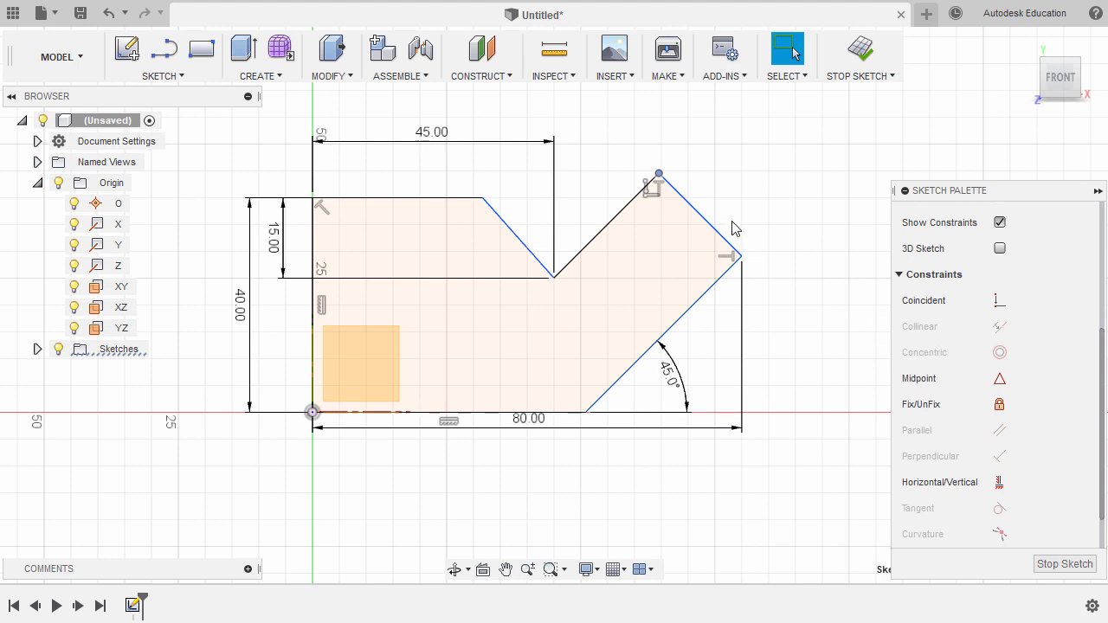
click(659, 175)
click(809, 208)
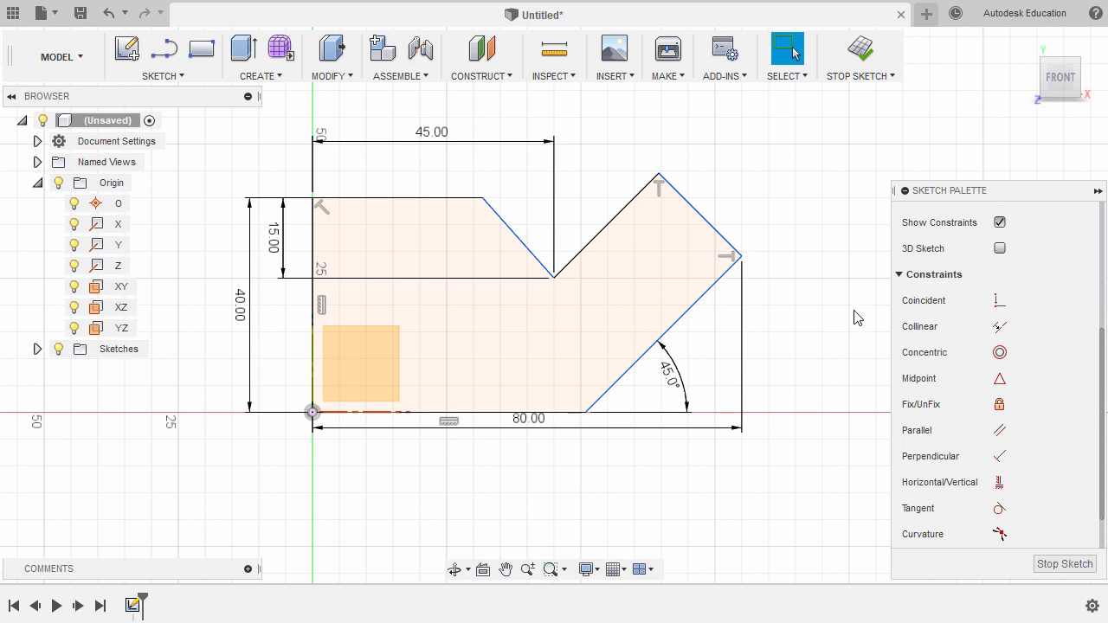
- Add a horizontal constraint aligning the peak beyond the notch with the inner end of the horizontal top edge
scroll(996, 338, down, 2)
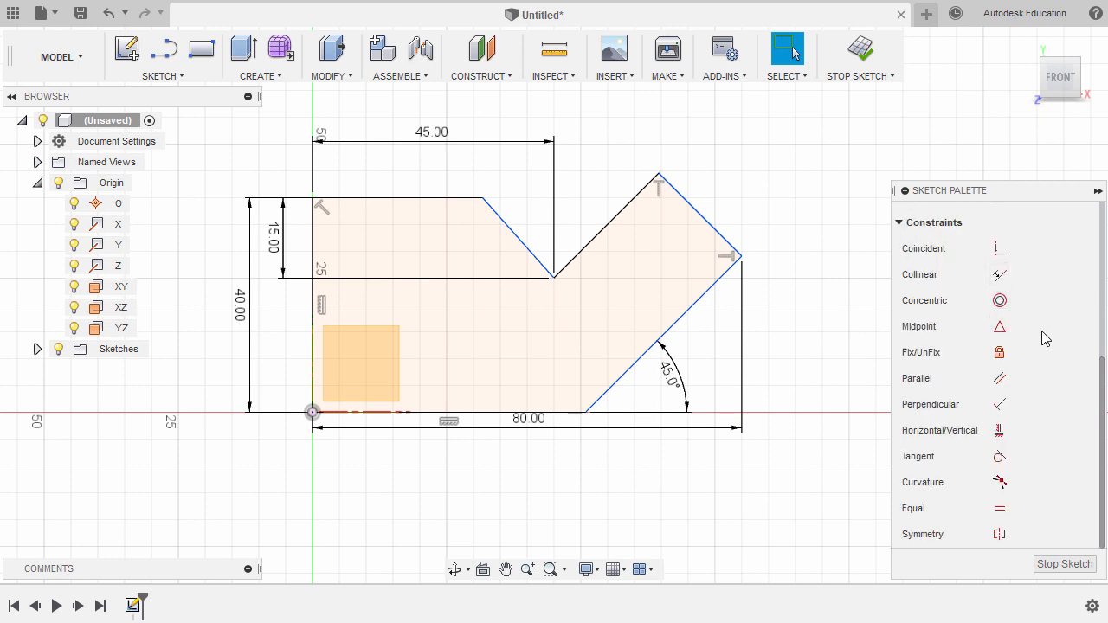
click(1000, 431)
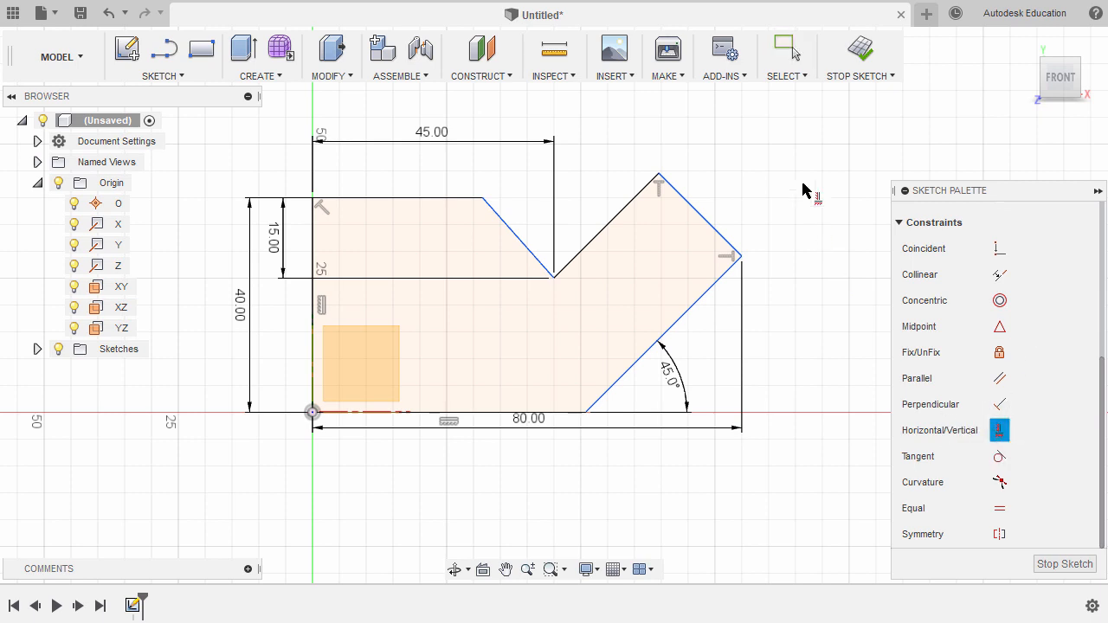
click(659, 175)
click(484, 214)
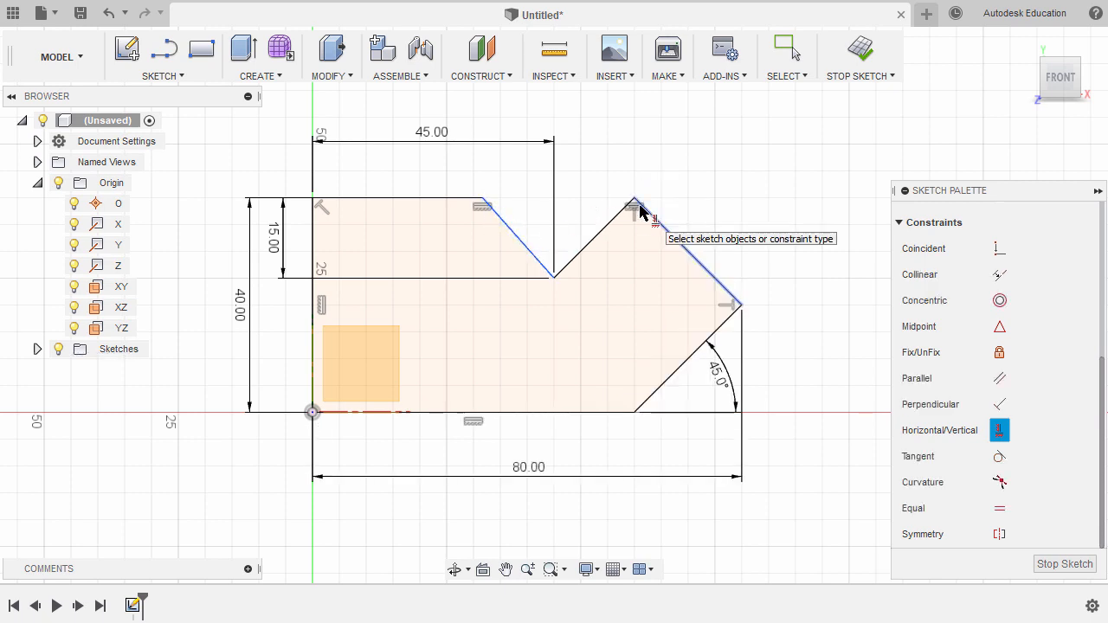
click(513, 238)
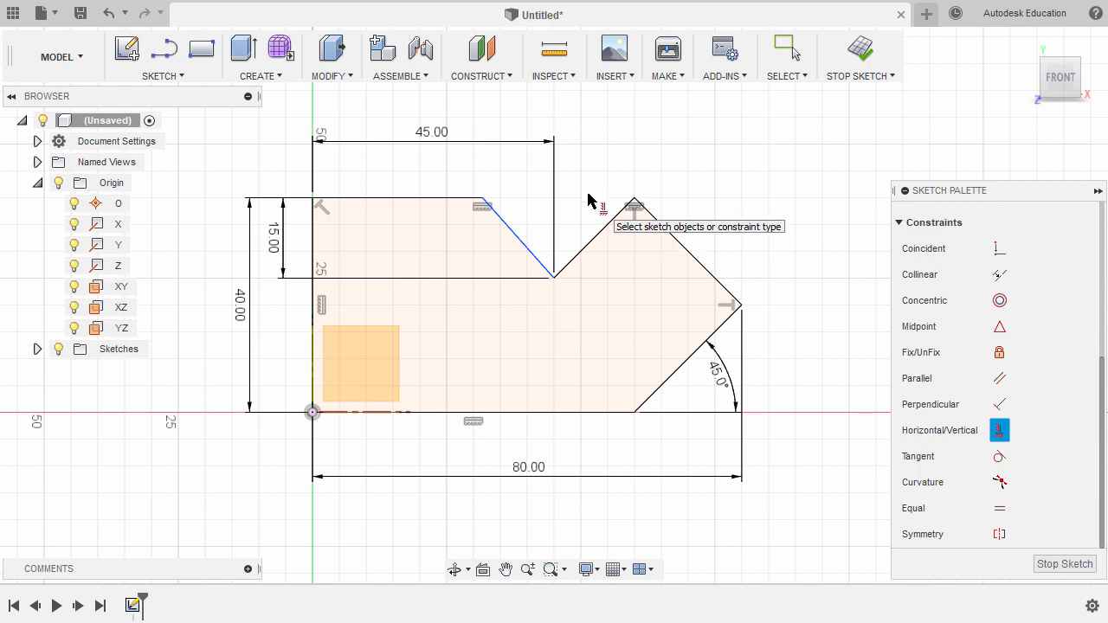
key(Escape)
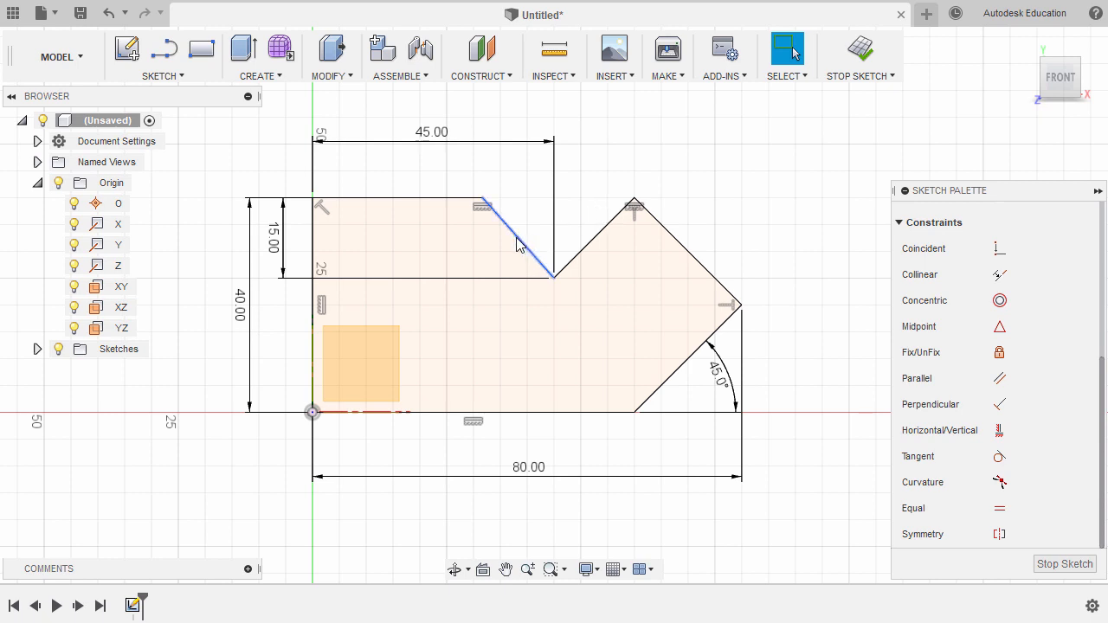
- Constrain the notch's two slanted edges perpendicular to each other and finish the sketch
mouse_move(517, 244)
mouse_down()
mouse_move(522, 210)
mouse_move(463, 208)
mouse_move(507, 206)
mouse_move(476, 206)
mouse_up()
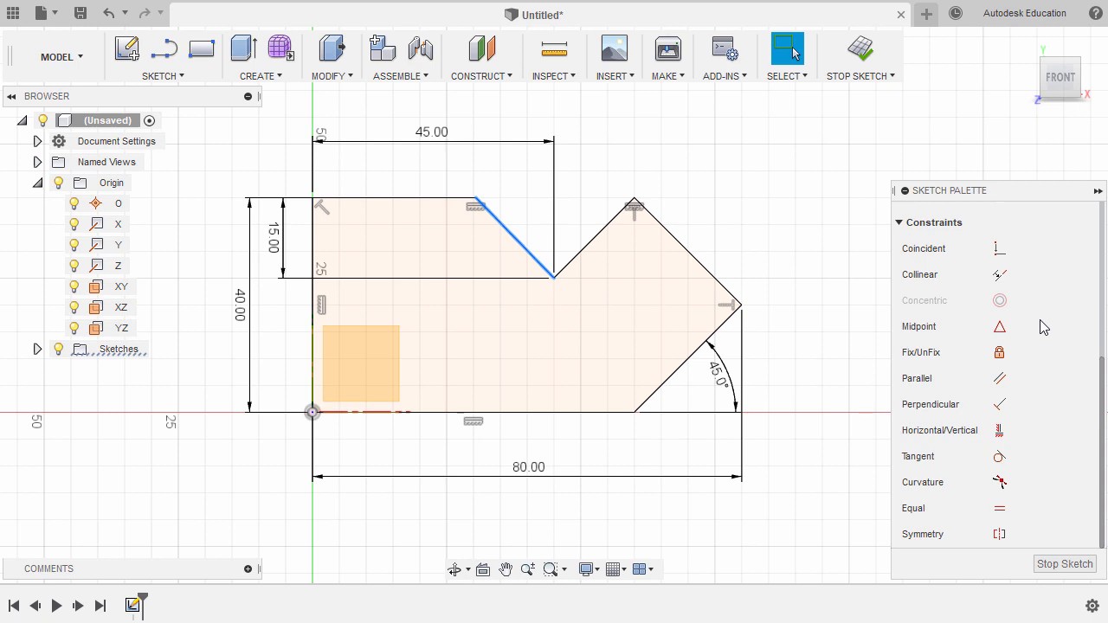
click(1000, 406)
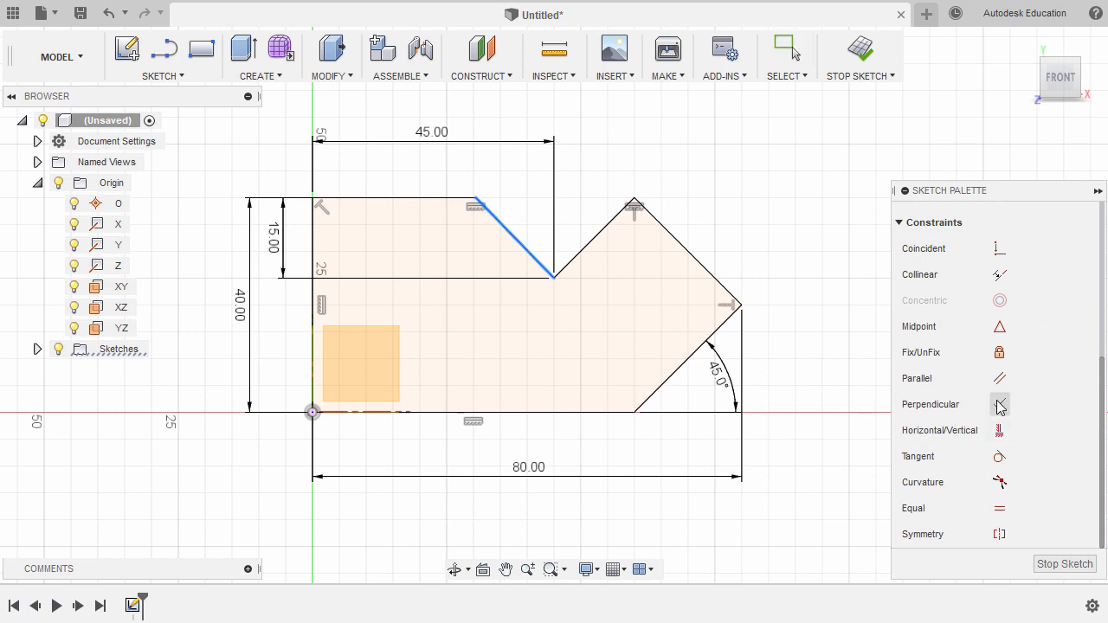
click(589, 248)
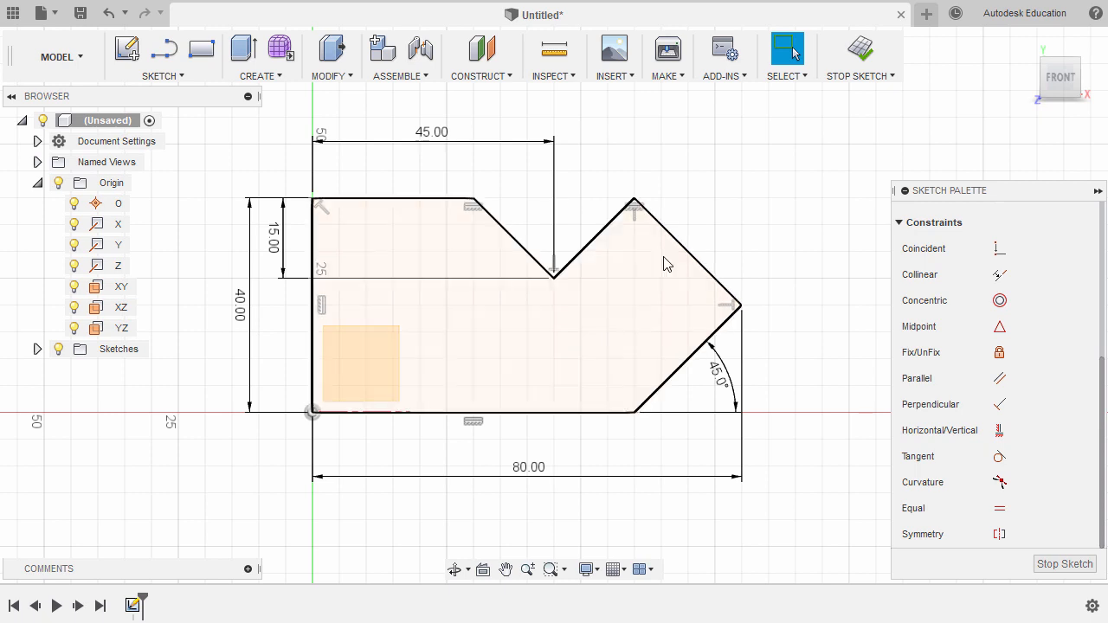
click(863, 50)
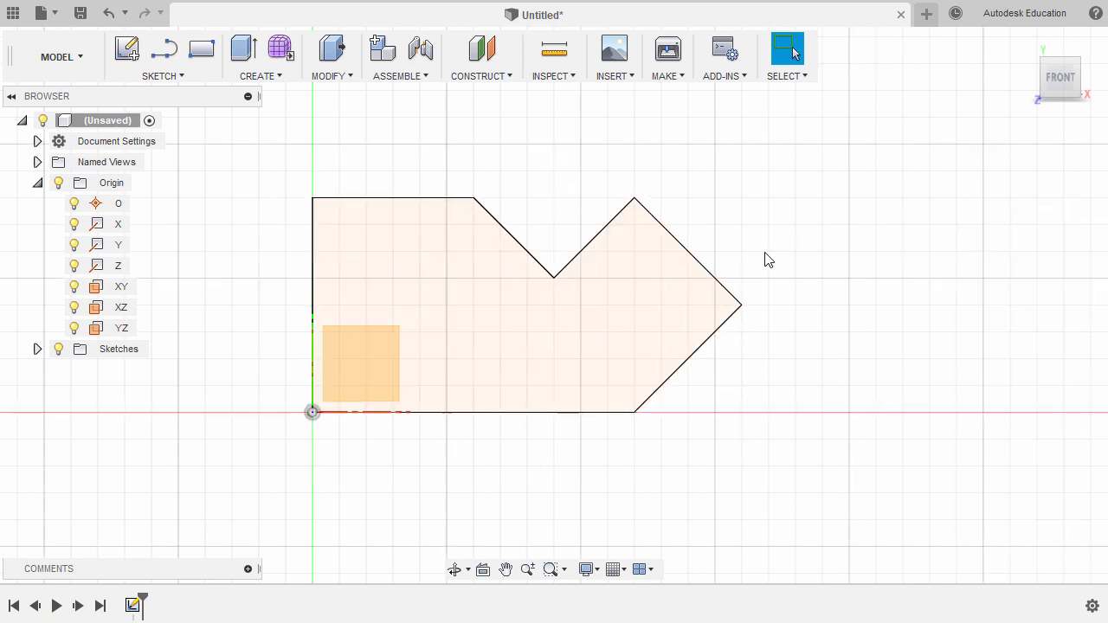
- Extrude the profile symmetrically about its sketch plane as a new body, with a whole-length distance of 10 mm
middle_drag(765, 257, 788, 247)
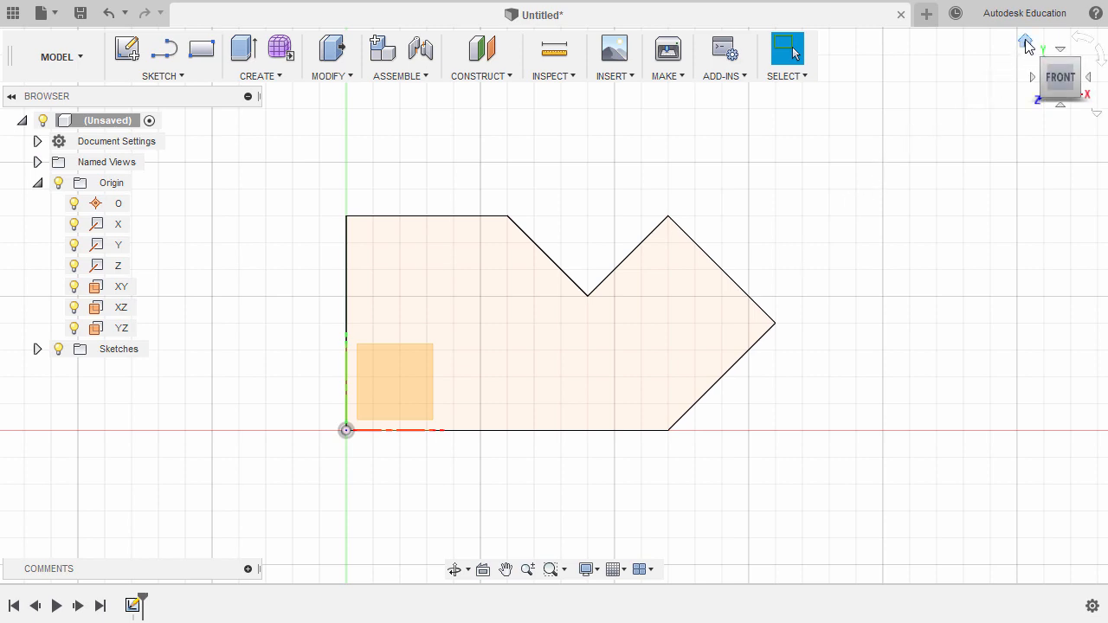
click(1024, 44)
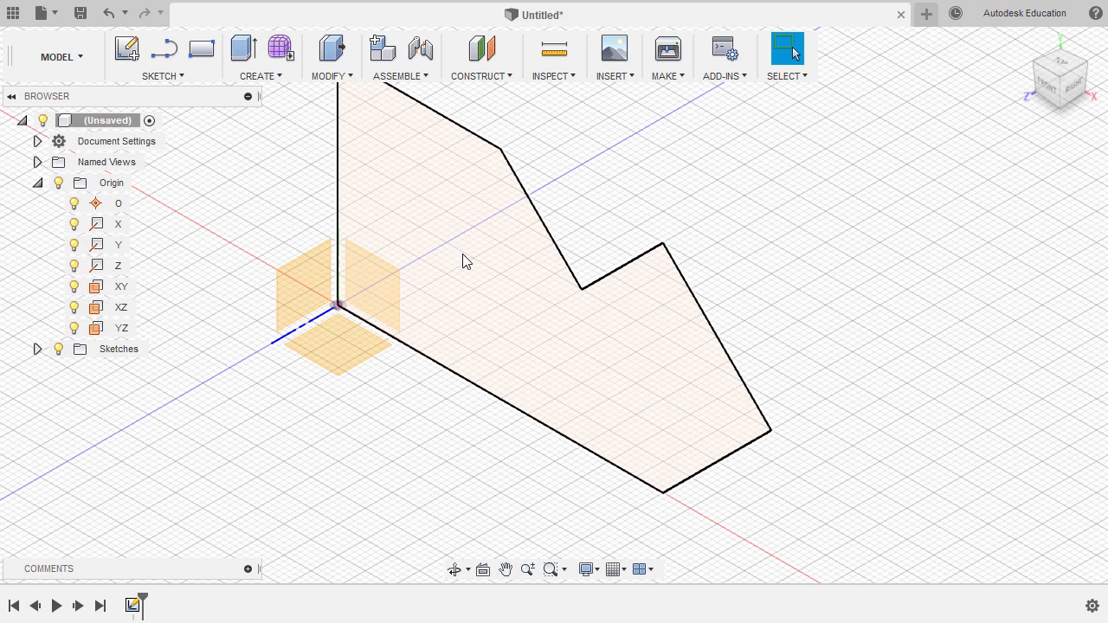
click(243, 58)
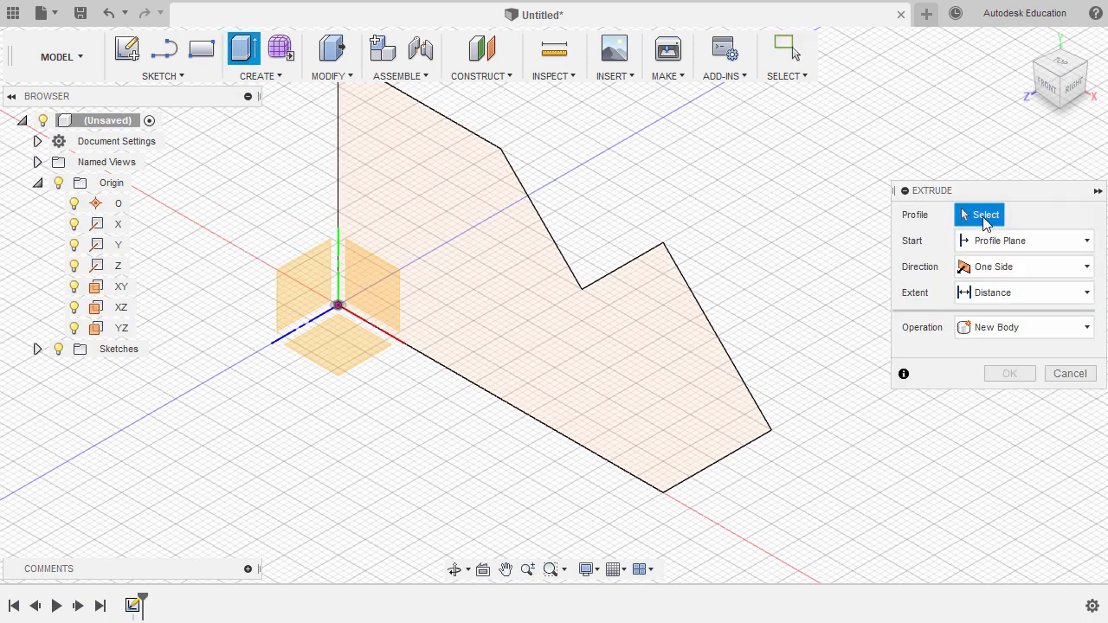
click(455, 218)
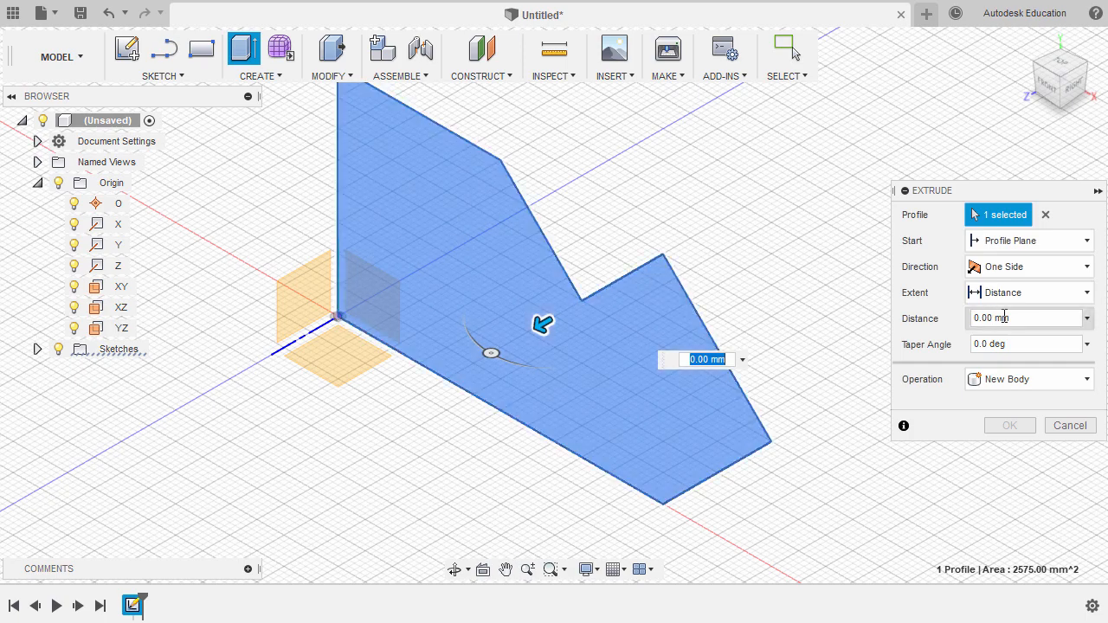
click(1024, 277)
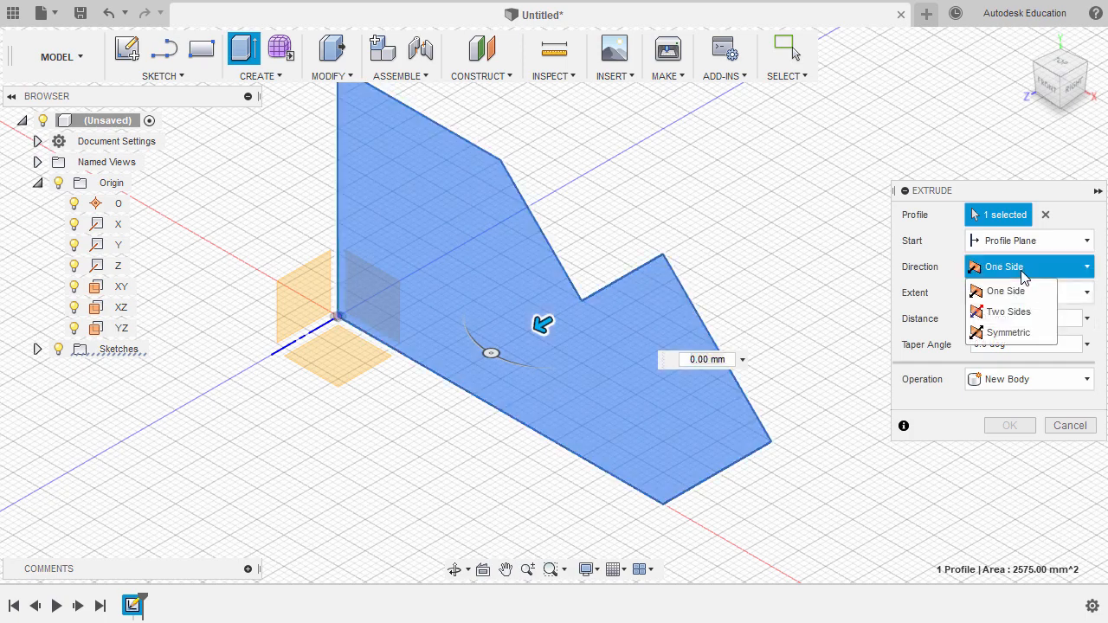
click(1011, 334)
drag(539, 321, 489, 356)
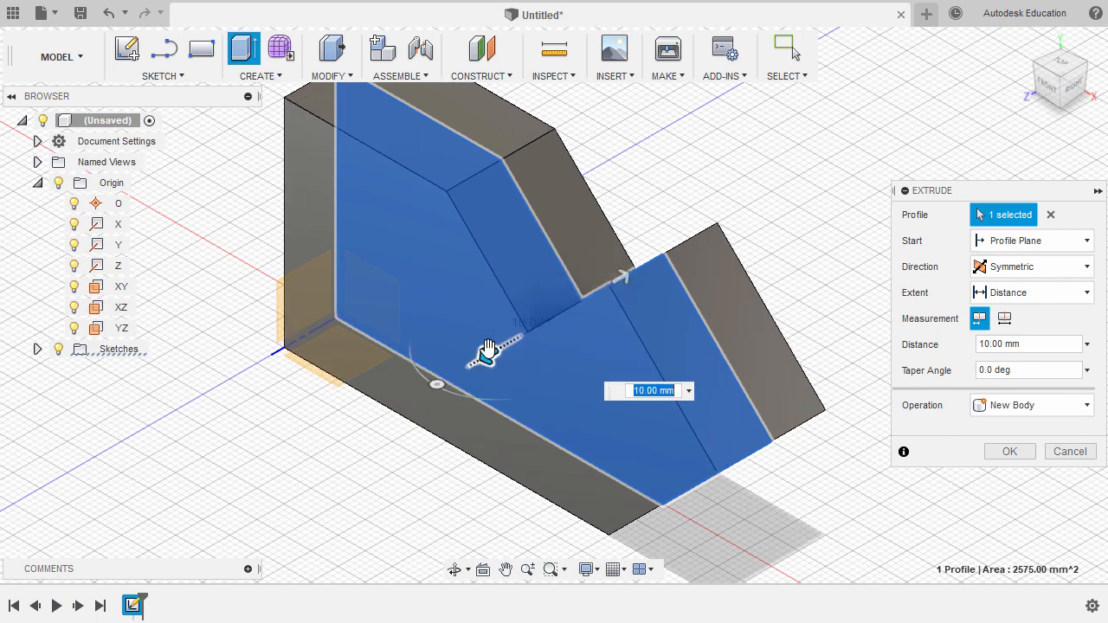
click(1004, 319)
click(1009, 345)
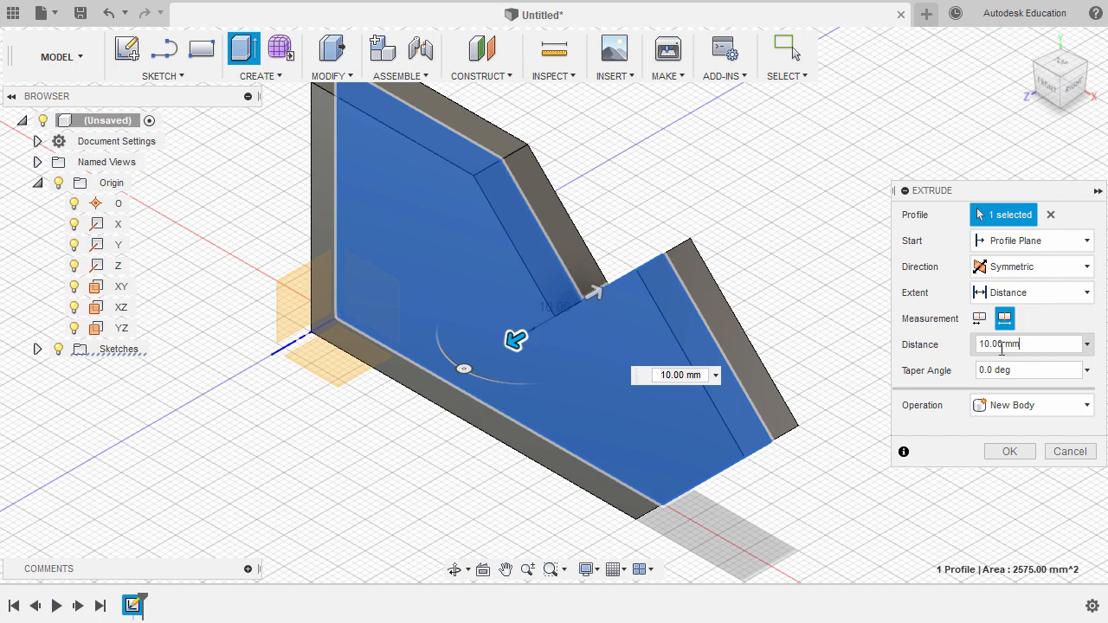
text(10)
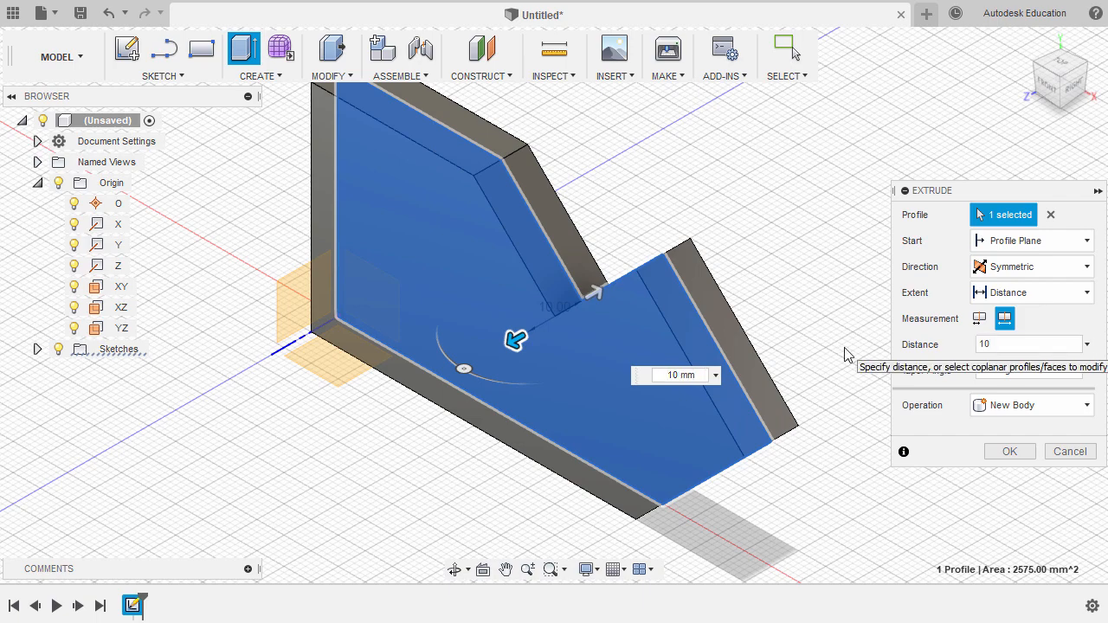
click(1009, 451)
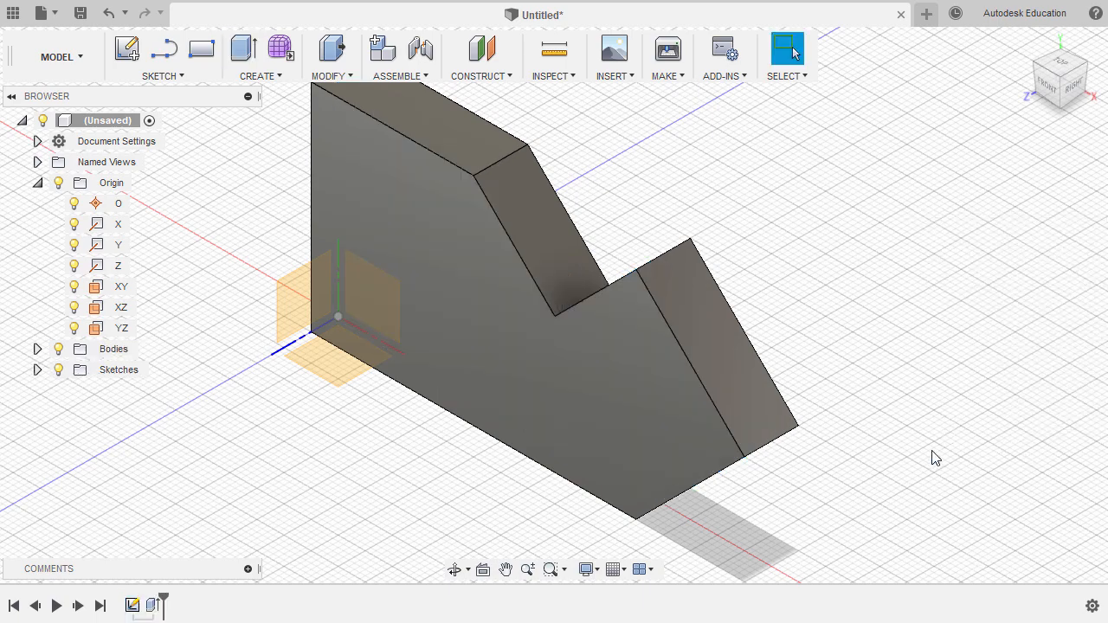
- Hide the origin planes and axes and view the extruded body from an angle
shift+middle_drag(789, 374, 879, 336)
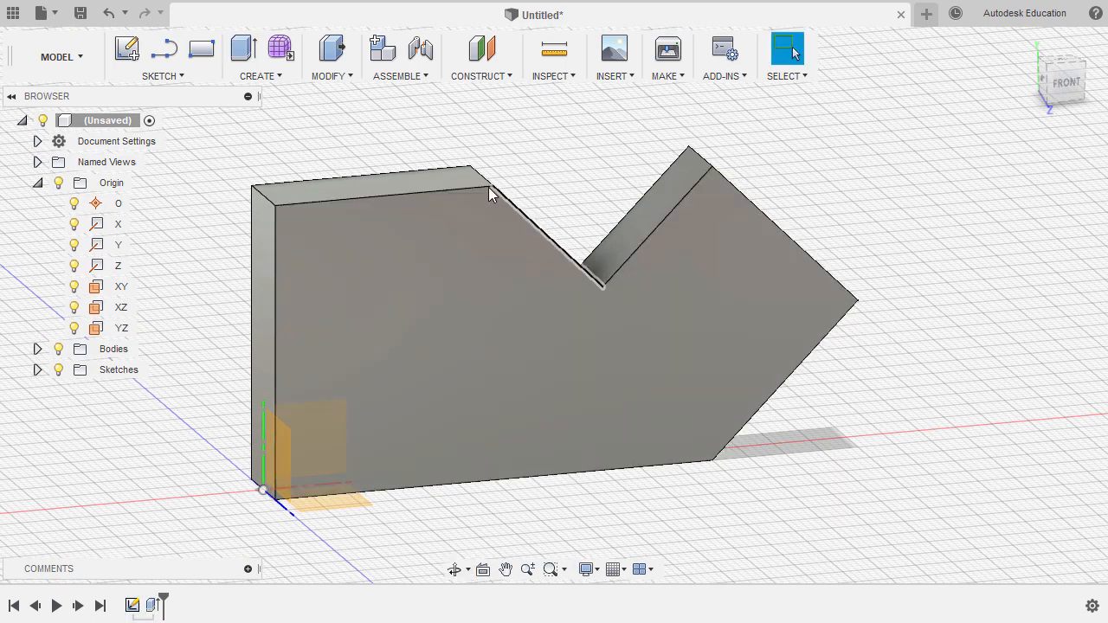
click(60, 188)
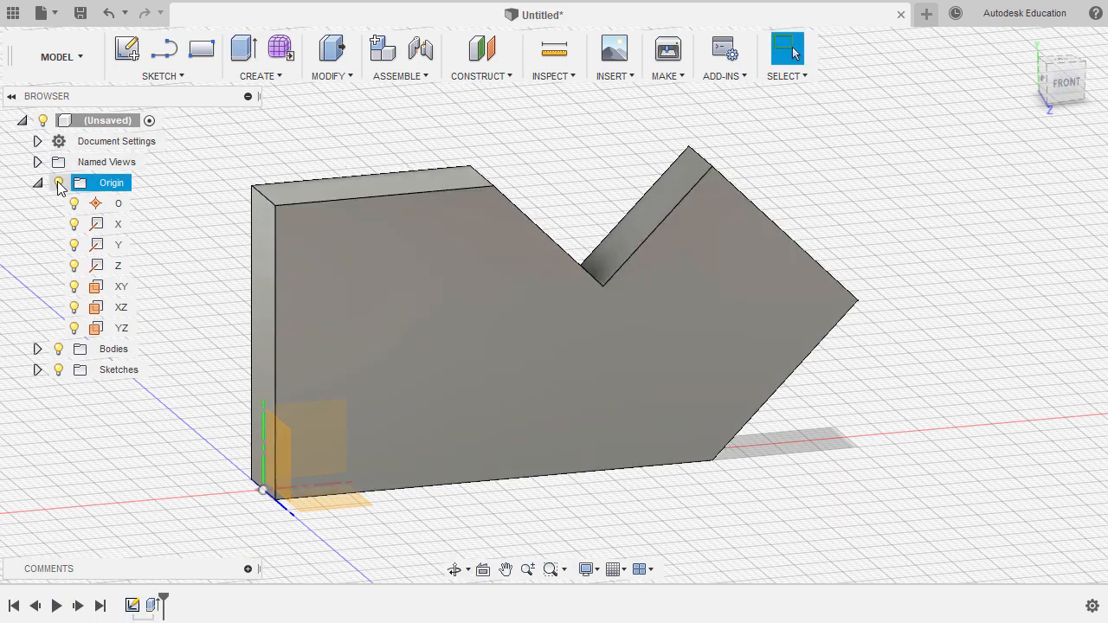
click(59, 185)
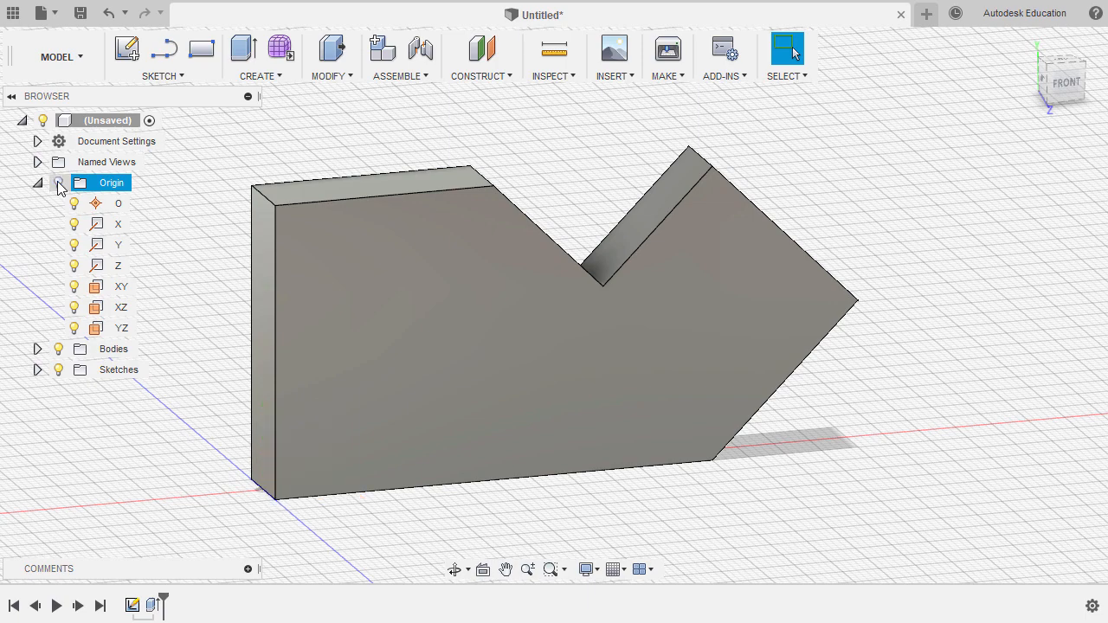
shift+middle_drag(709, 225, 649, 232)
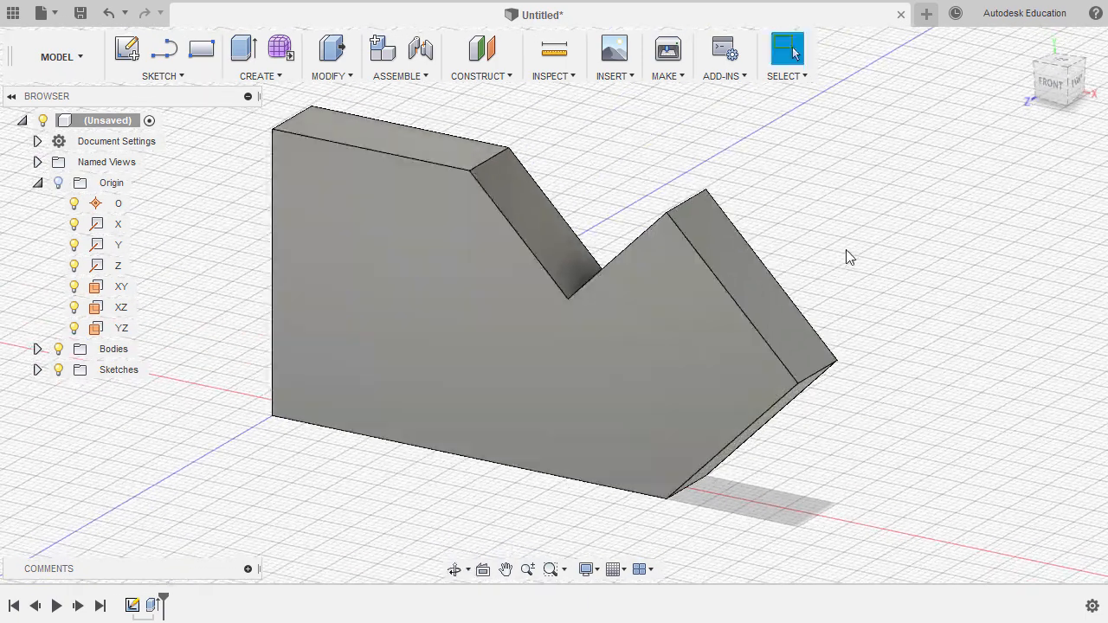